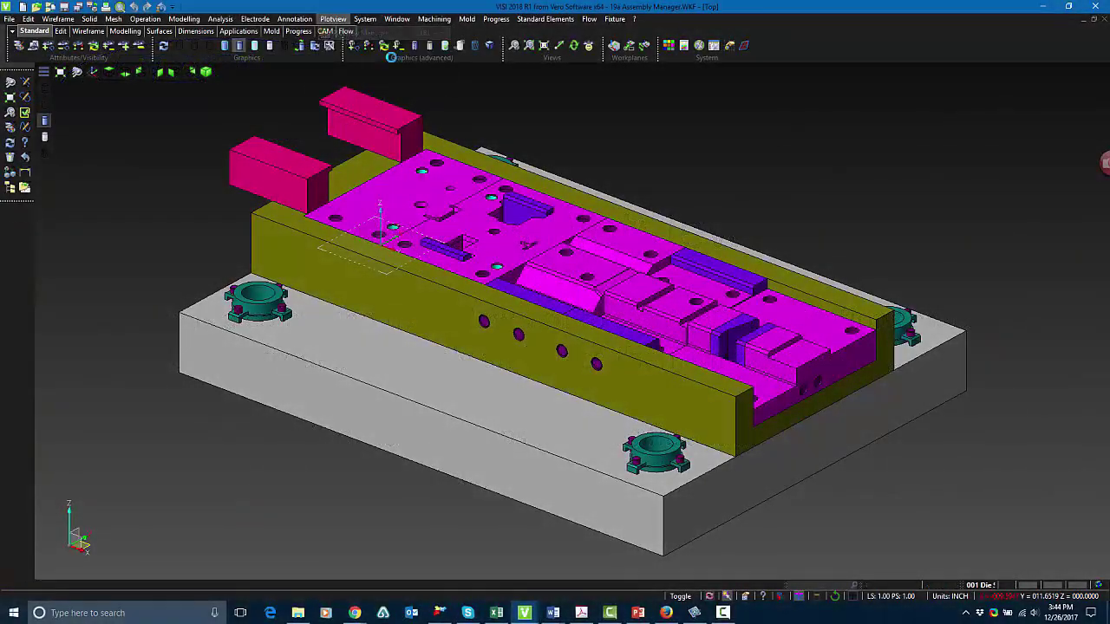
# Open the Plotview environment for the die assembly and add five pages to the Plotview Pages list.
pyautogui.click(347, 33)
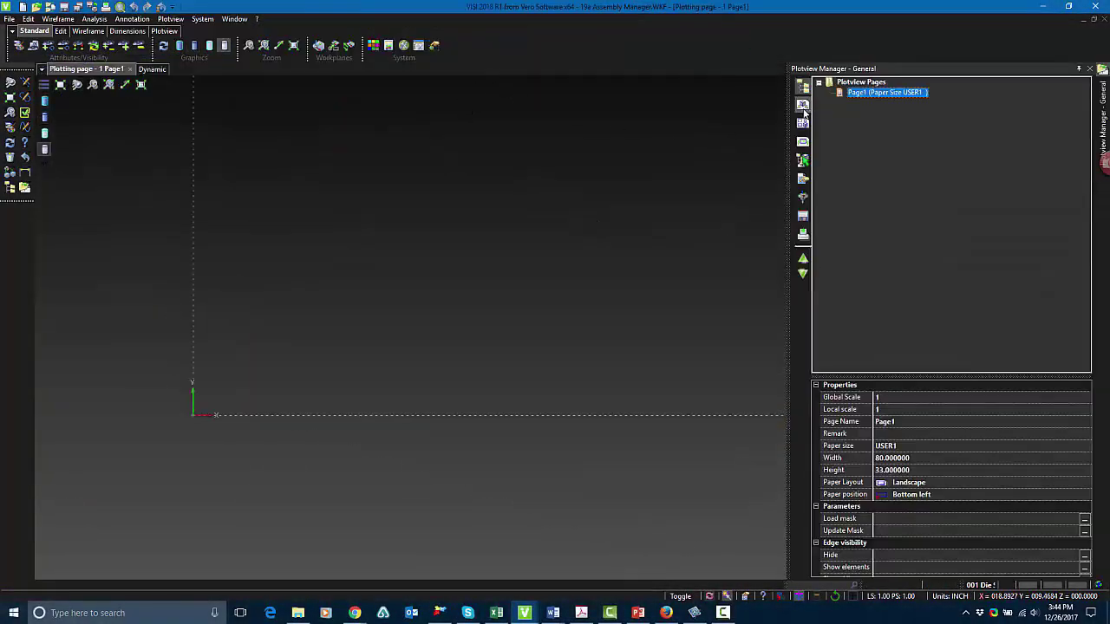
pyautogui.click(858, 92)
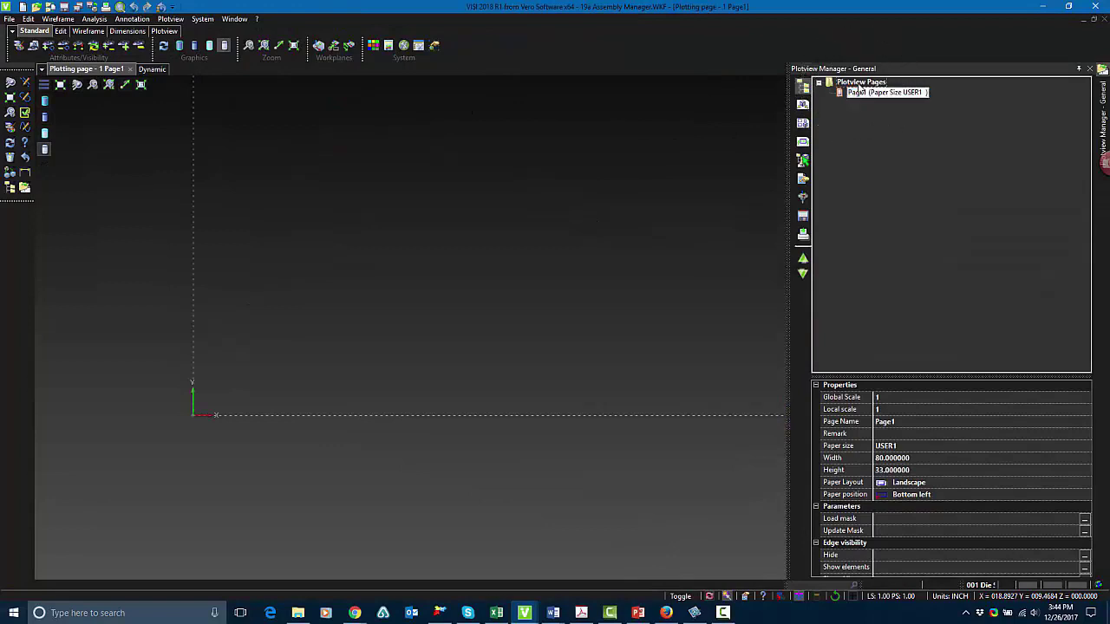
pyautogui.rightClick(858, 82)
pyautogui.click(925, 200)
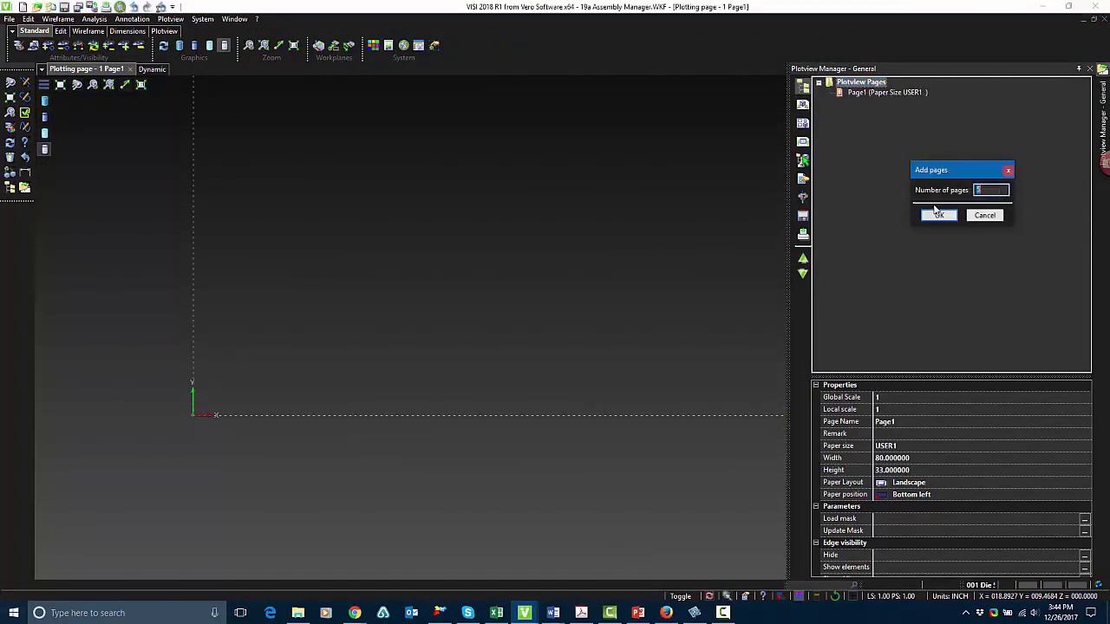
pyautogui.click(945, 218)
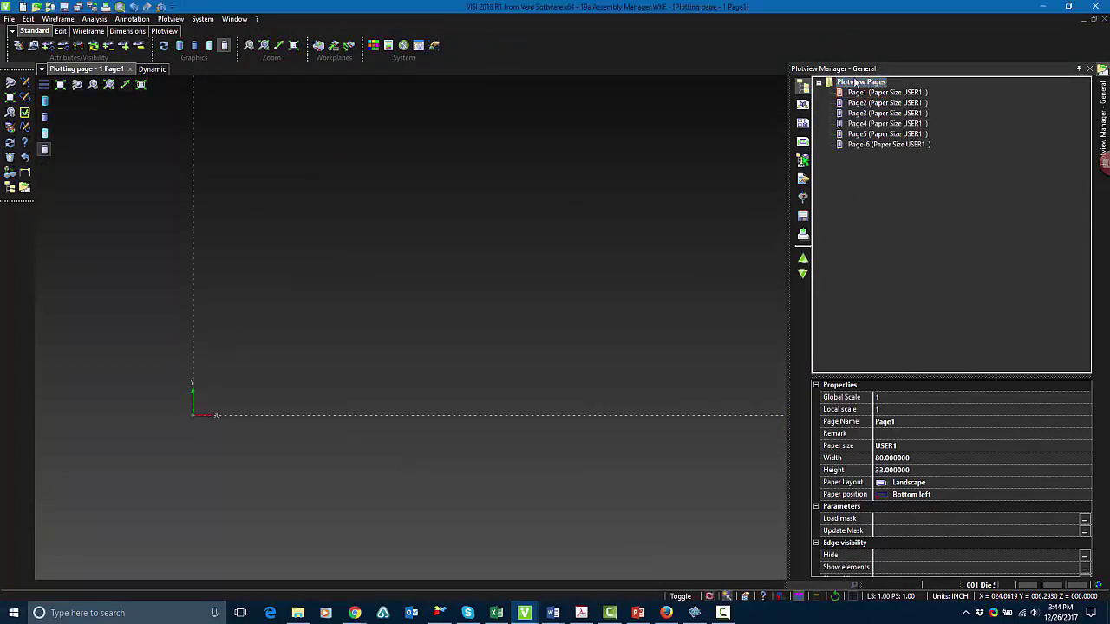
# Set the paper size of Page1 to A.
pyautogui.press('ctrl')
pyautogui.click(894, 447)
pyautogui.click(895, 448)
pyautogui.click(897, 459)
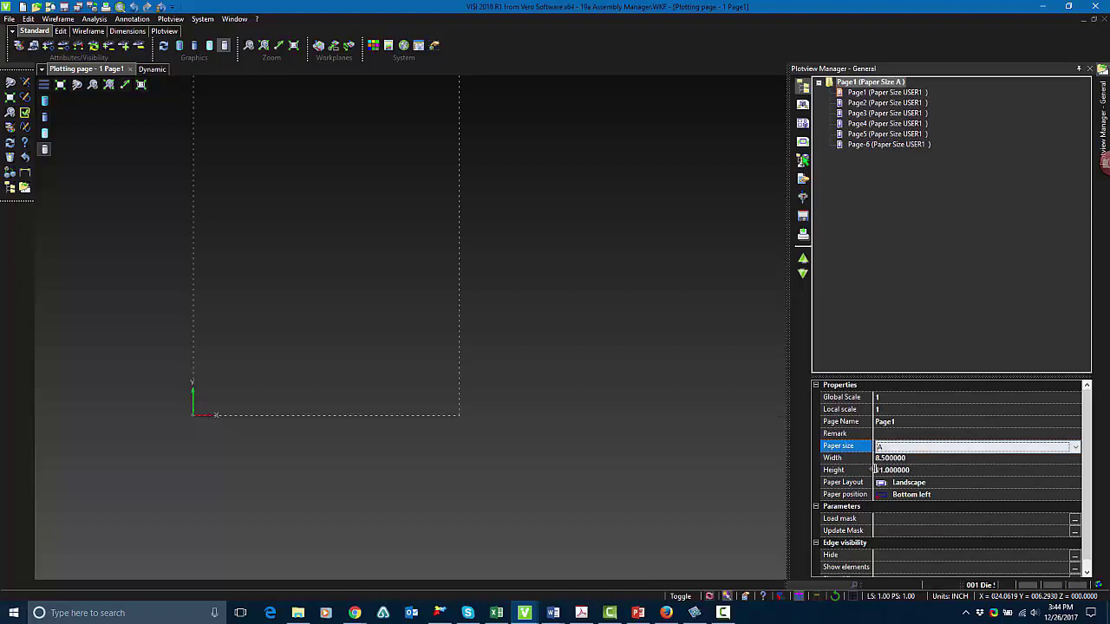
# Load the plot mask TST mask.mas and place it at the origin of Page1.
pyautogui.click(1074, 519)
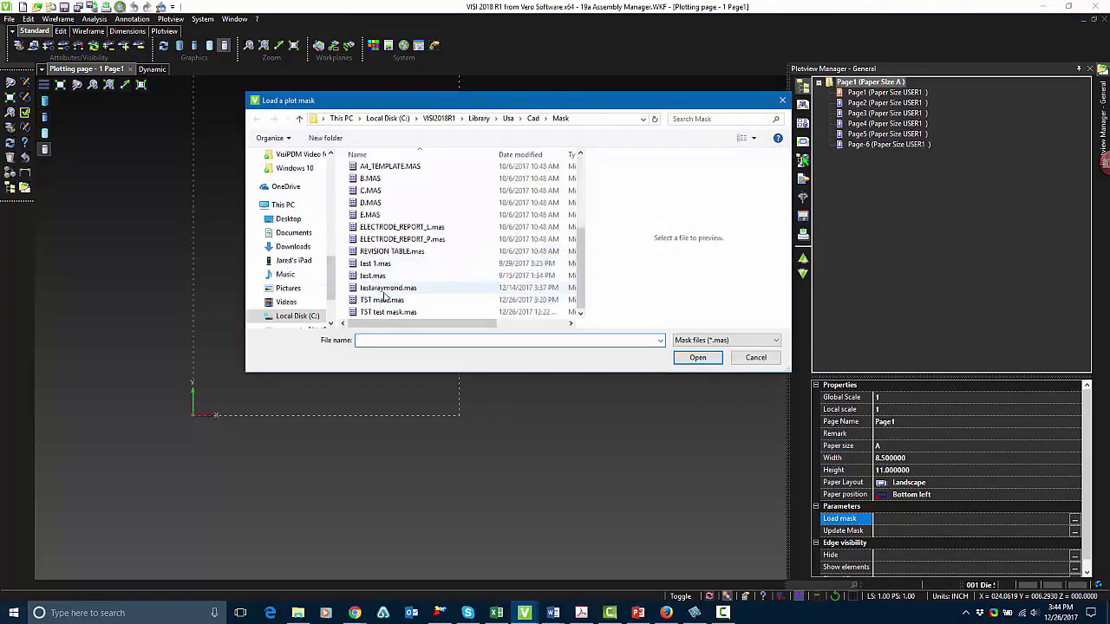
pyautogui.click(384, 300)
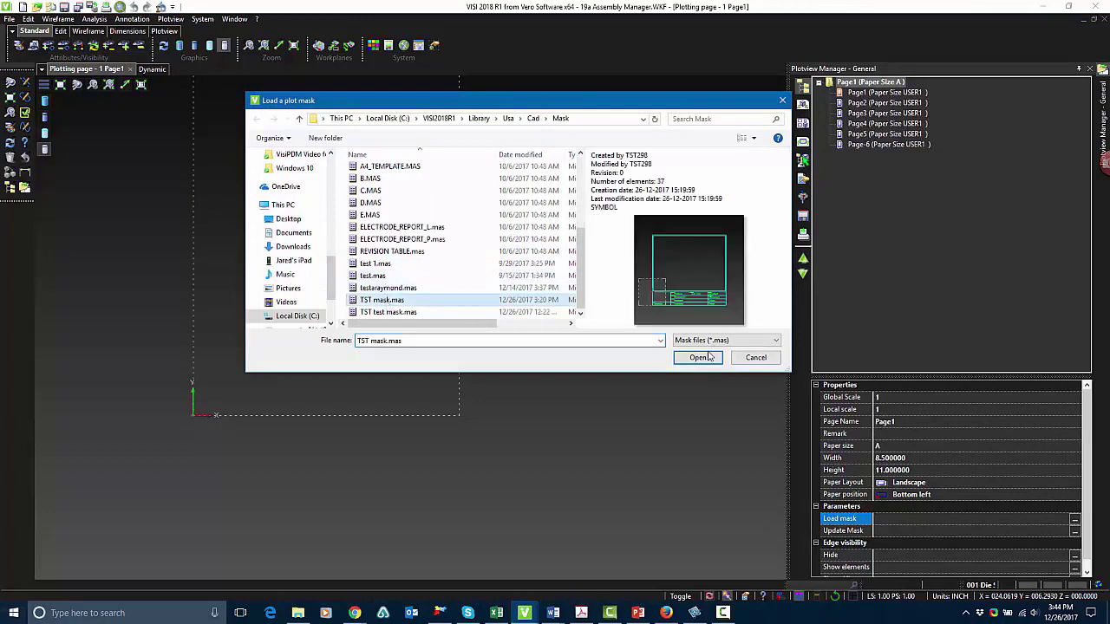
pyautogui.click(697, 357)
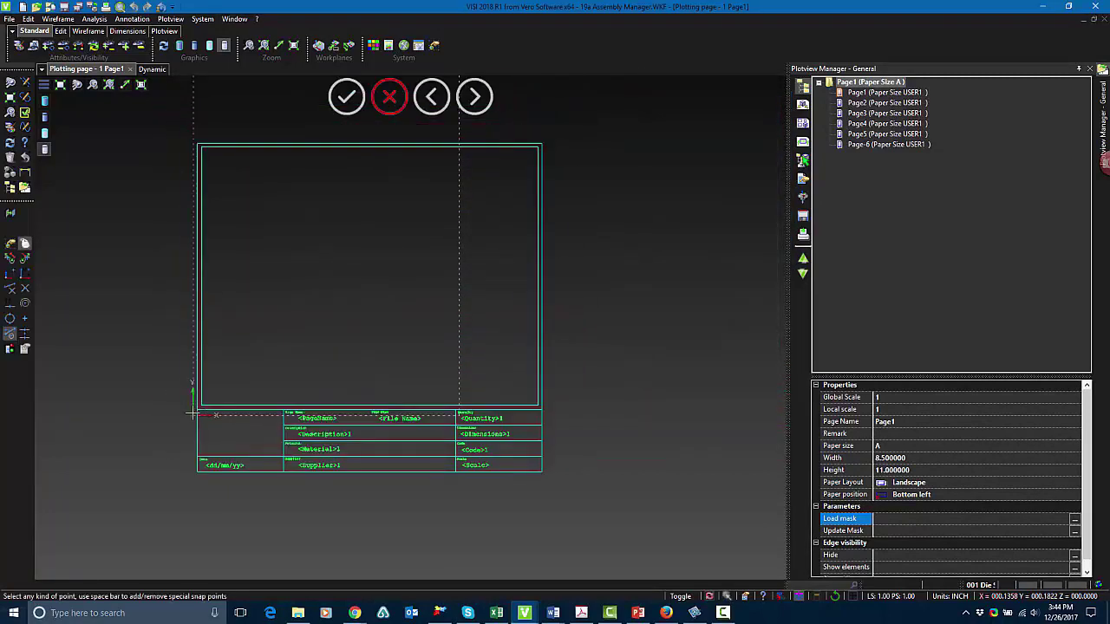
pyautogui.click(192, 413)
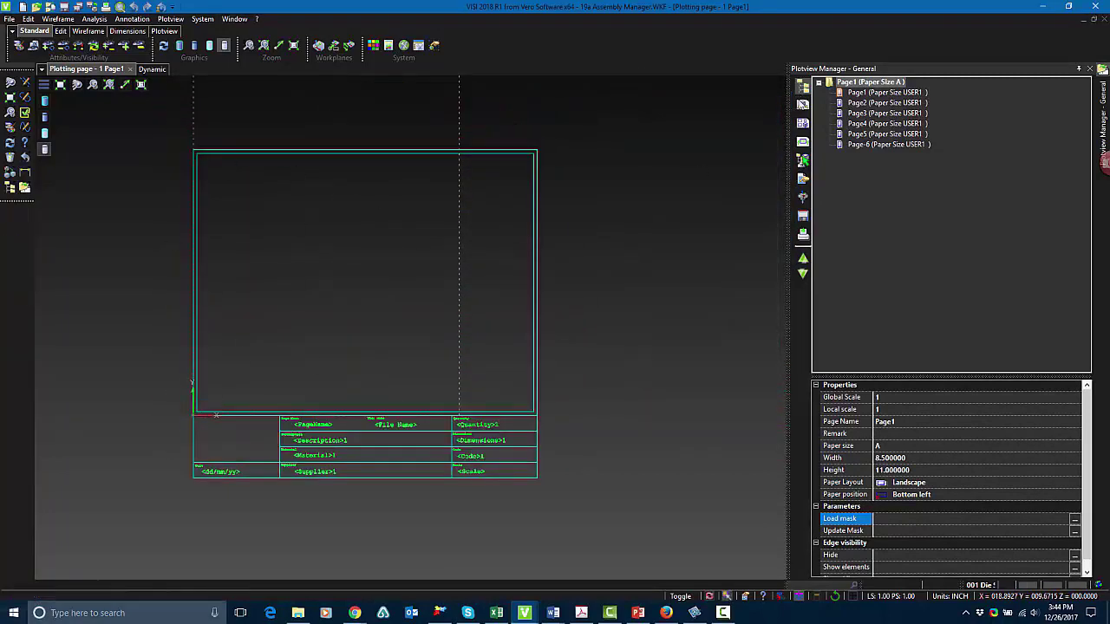
# Create the absolute Top view of the assembly at a scale of 0.25 and place it inside the mask frame on Page1.
pyautogui.click(803, 104)
pyautogui.click(864, 142)
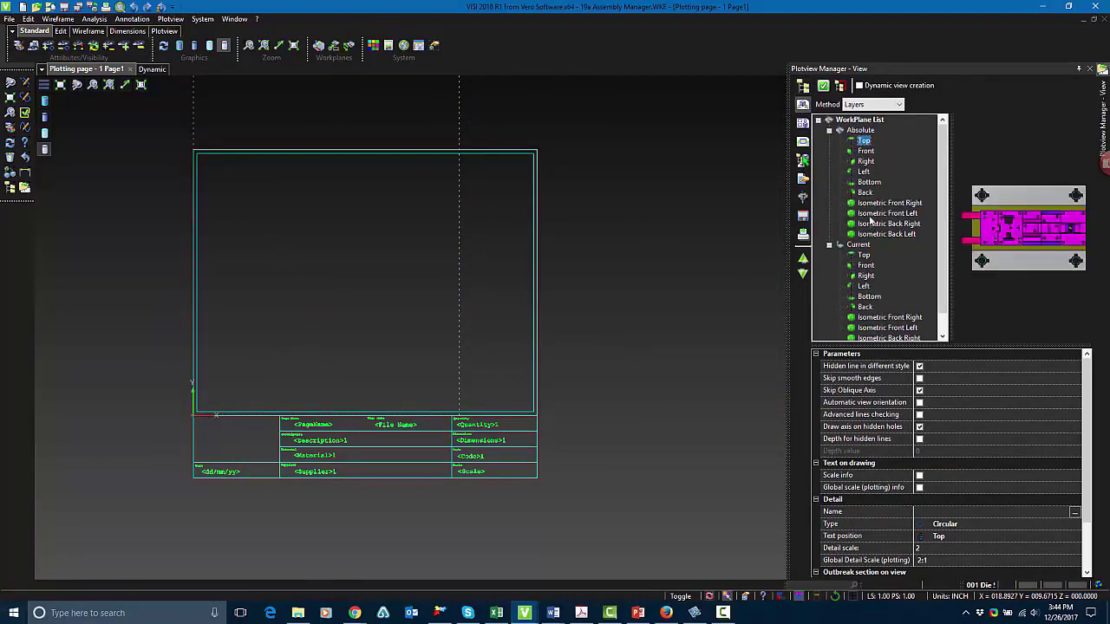
pyautogui.doubleClick(863, 141)
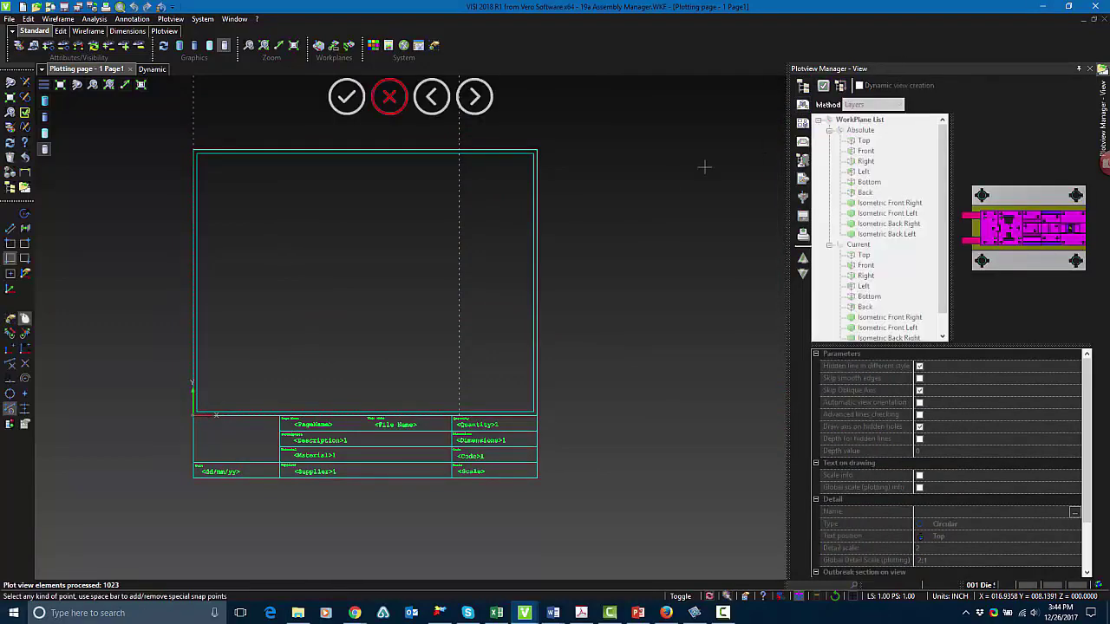
pyautogui.scroll(-4, 563, 260)
pyautogui.scroll(-4, 461, 289)
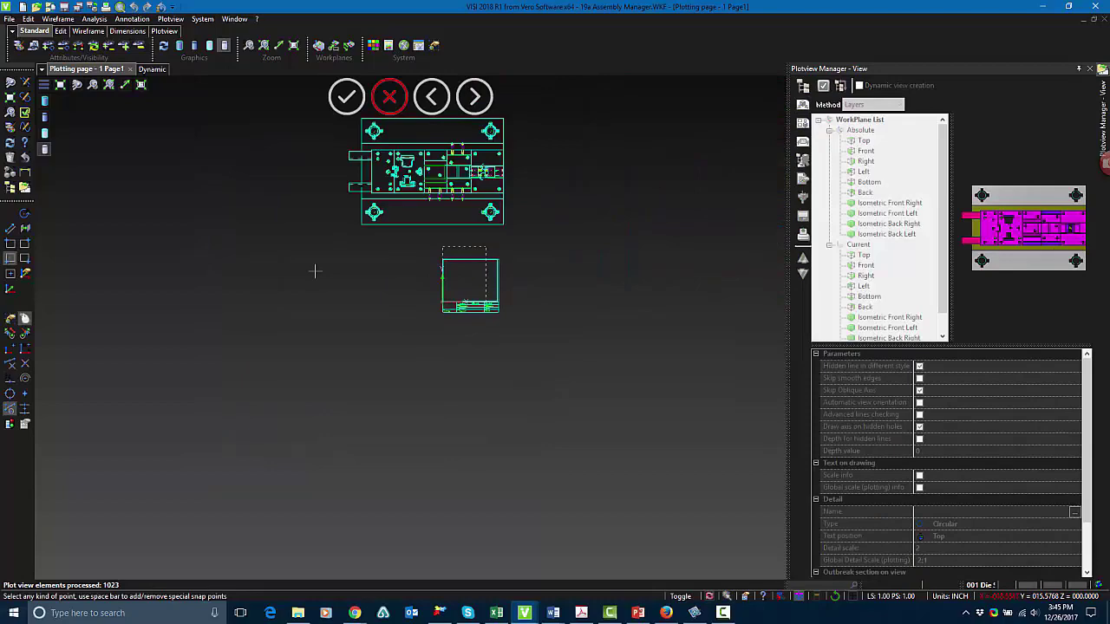
pyautogui.click(25, 228)
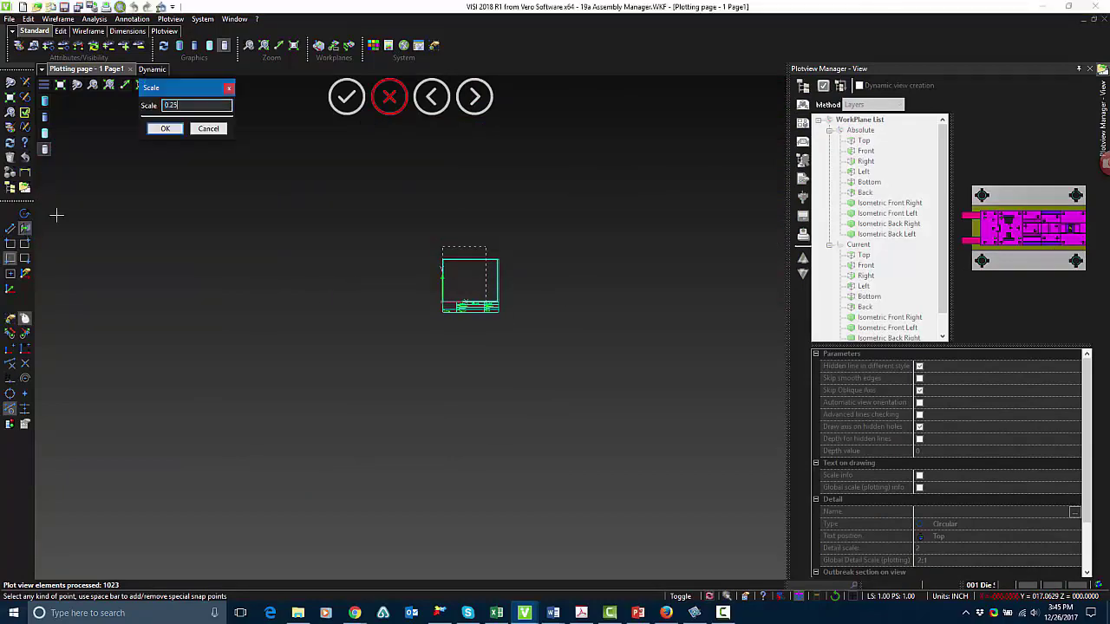
pyautogui.click(166, 130)
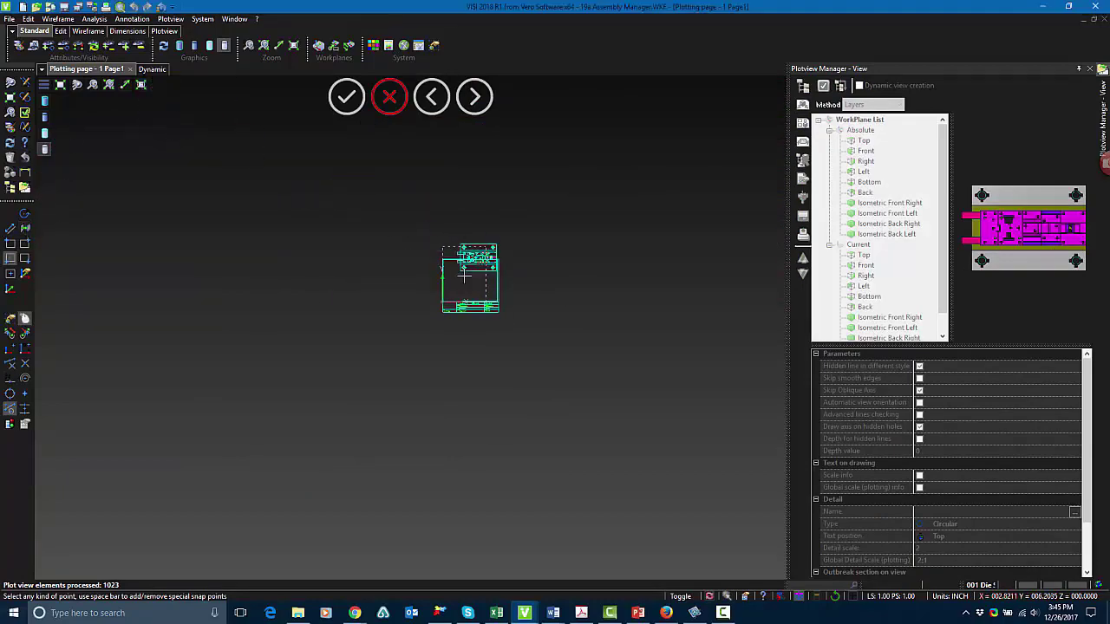
pyautogui.scroll(6, 463, 281)
pyautogui.click(413, 309)
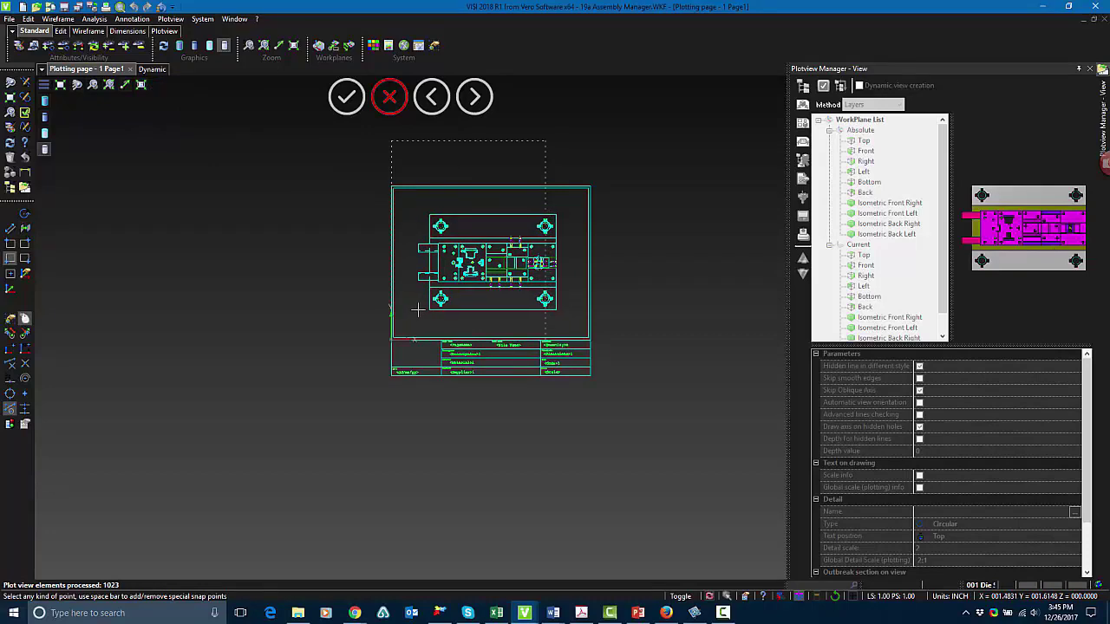
pyautogui.scroll(6, 559, 258)
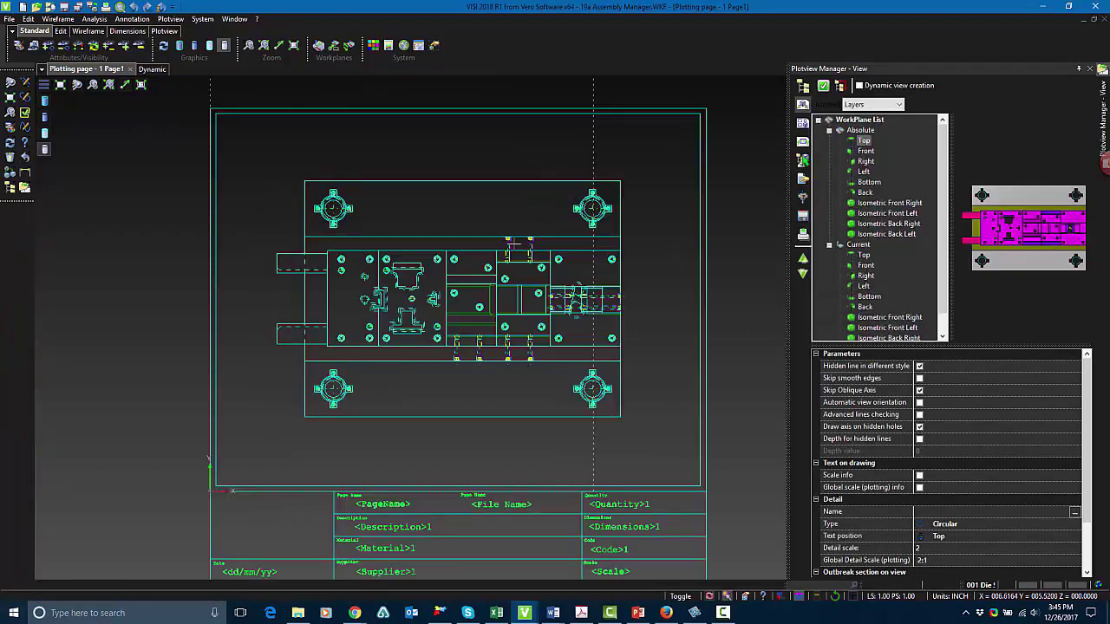
pyautogui.scroll(-4, 656, 386)
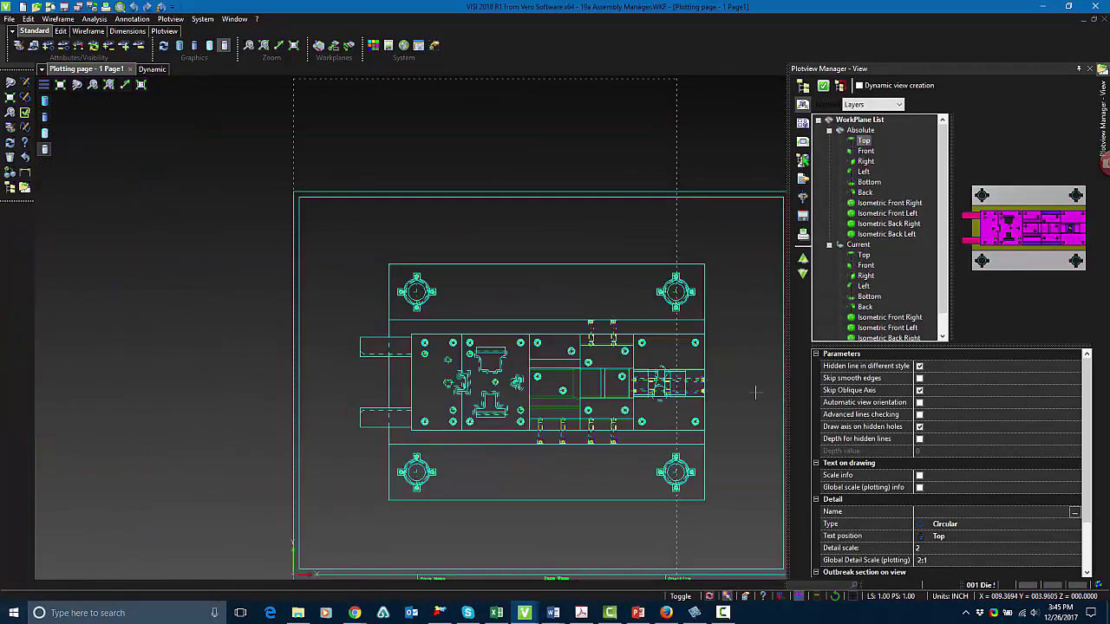
pyautogui.scroll(-2, 960, 367)
pyautogui.scroll(2, 946, 391)
pyautogui.click(920, 378)
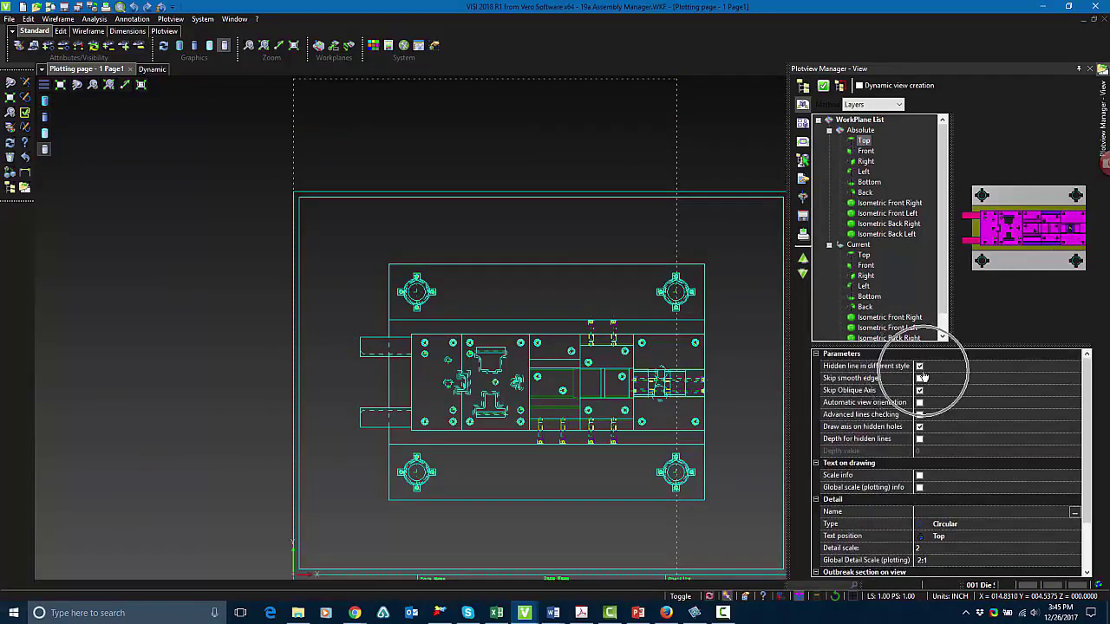
# Update the mask on Page1, accepting its custom fields and picking the top view as the source of the title block data.
pyautogui.click(803, 88)
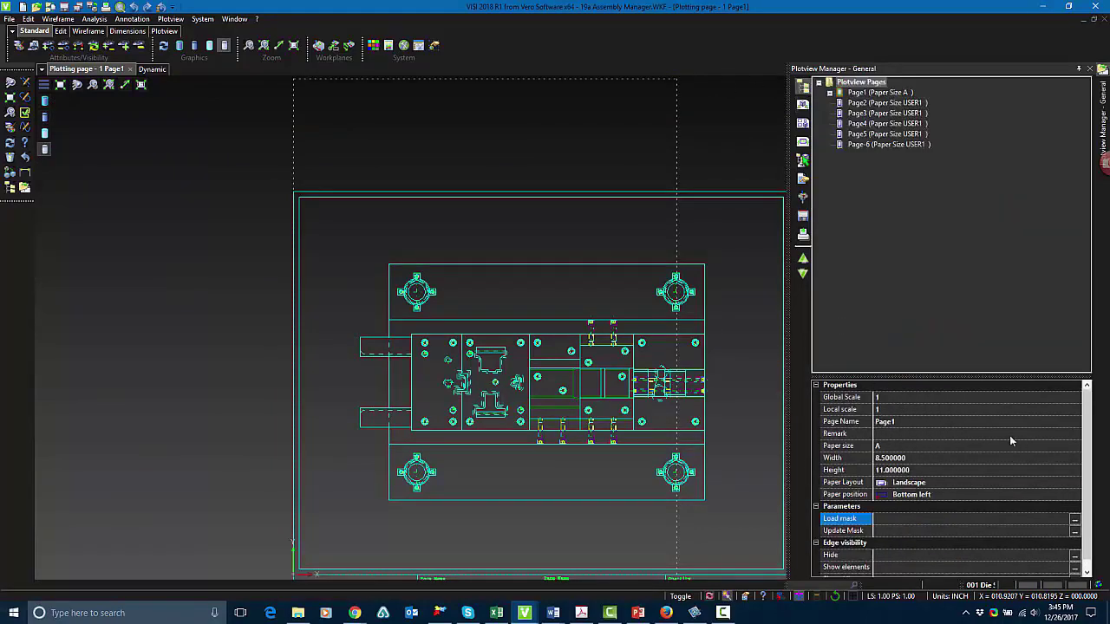
pyautogui.click(1074, 532)
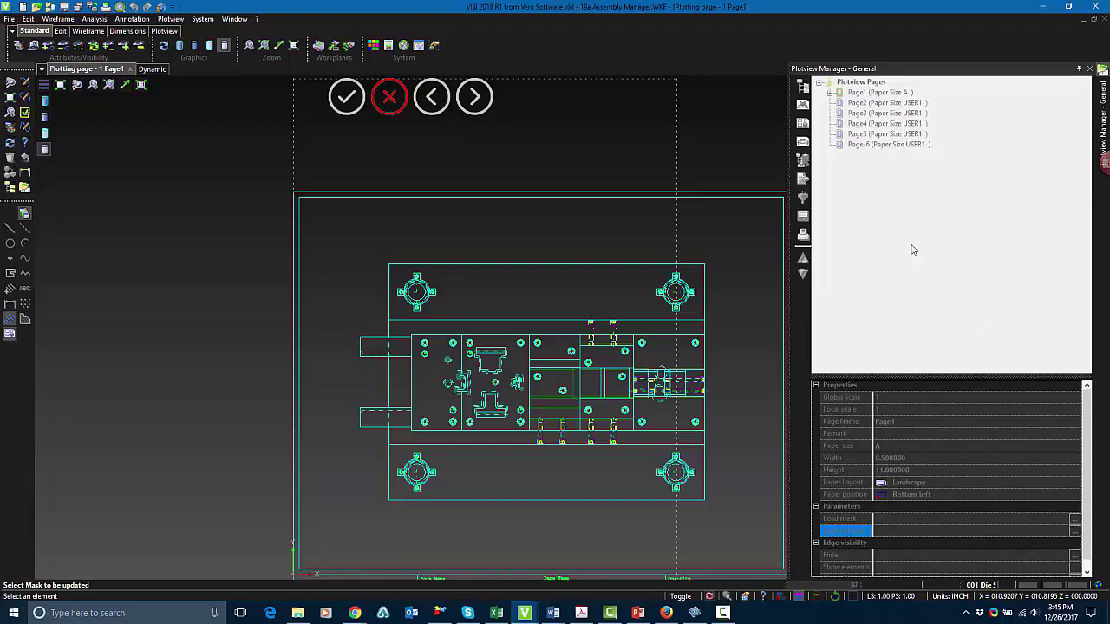
pyautogui.scroll(-5, 645, 248)
pyautogui.click(656, 387)
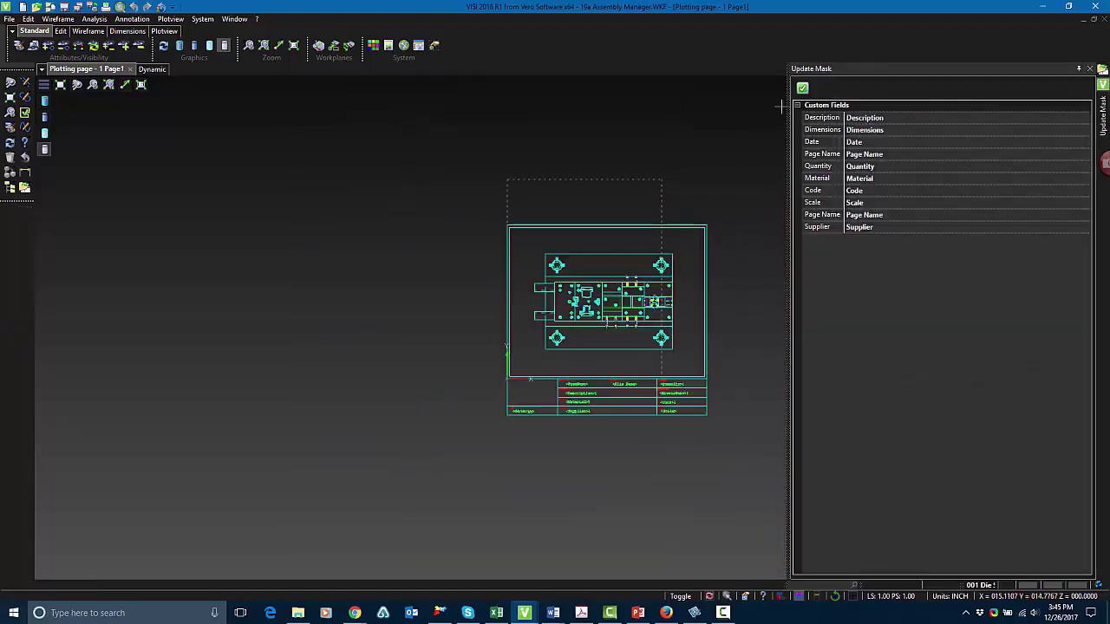
pyautogui.click(802, 88)
pyautogui.click(657, 254)
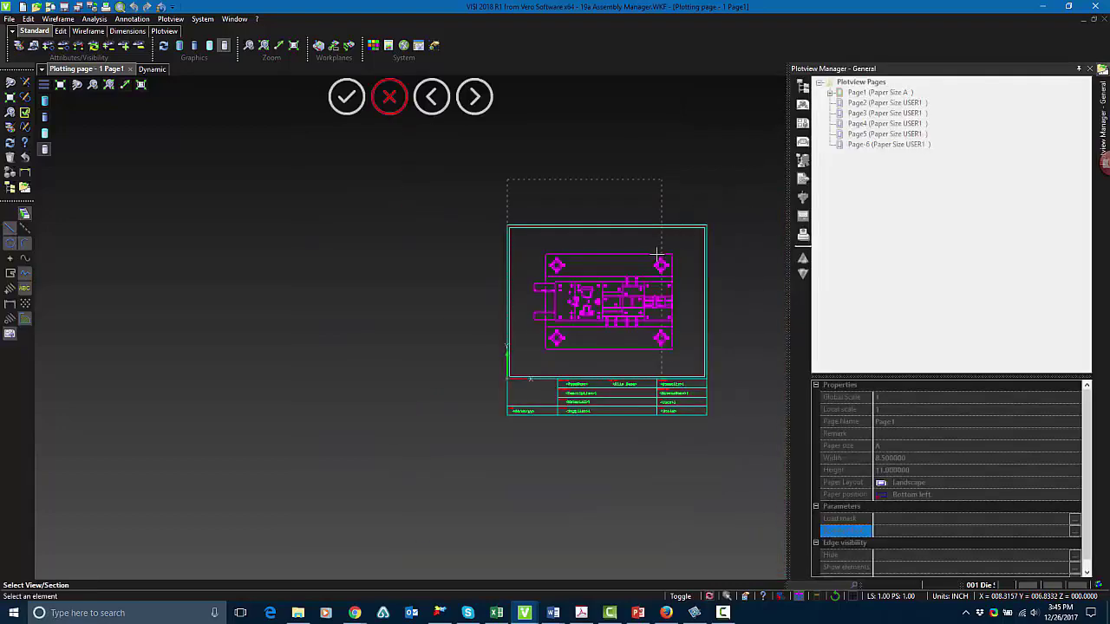
pyautogui.scroll(6, 672, 384)
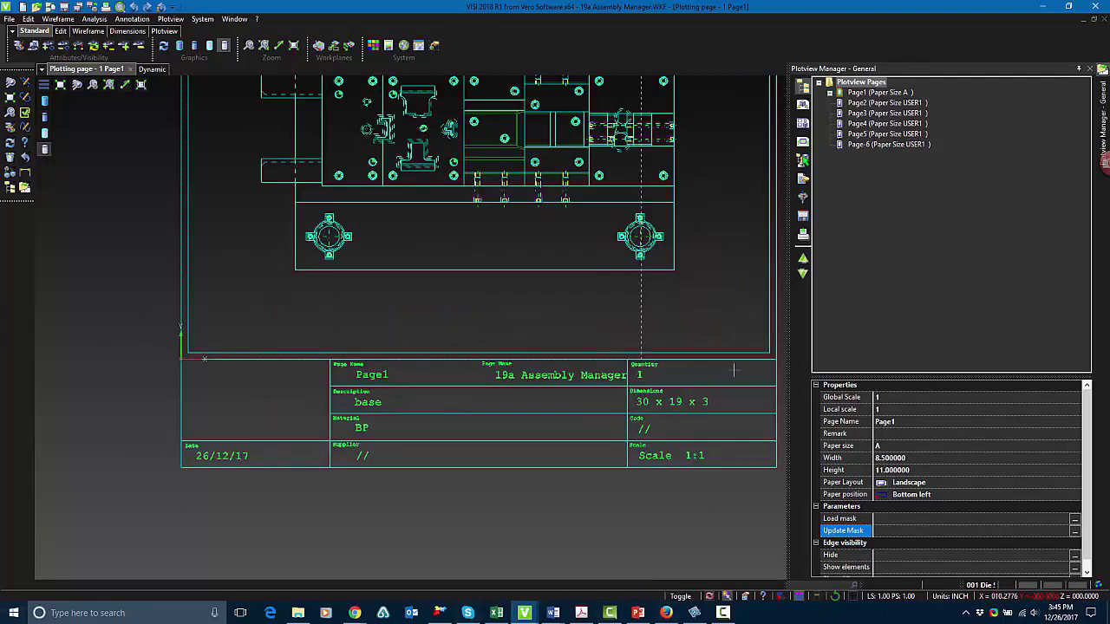
# Activate Page3 and place the multi-view layout with top, isometric front right, right and front views at the page origin.
pyautogui.click(807, 109)
pyautogui.click(804, 88)
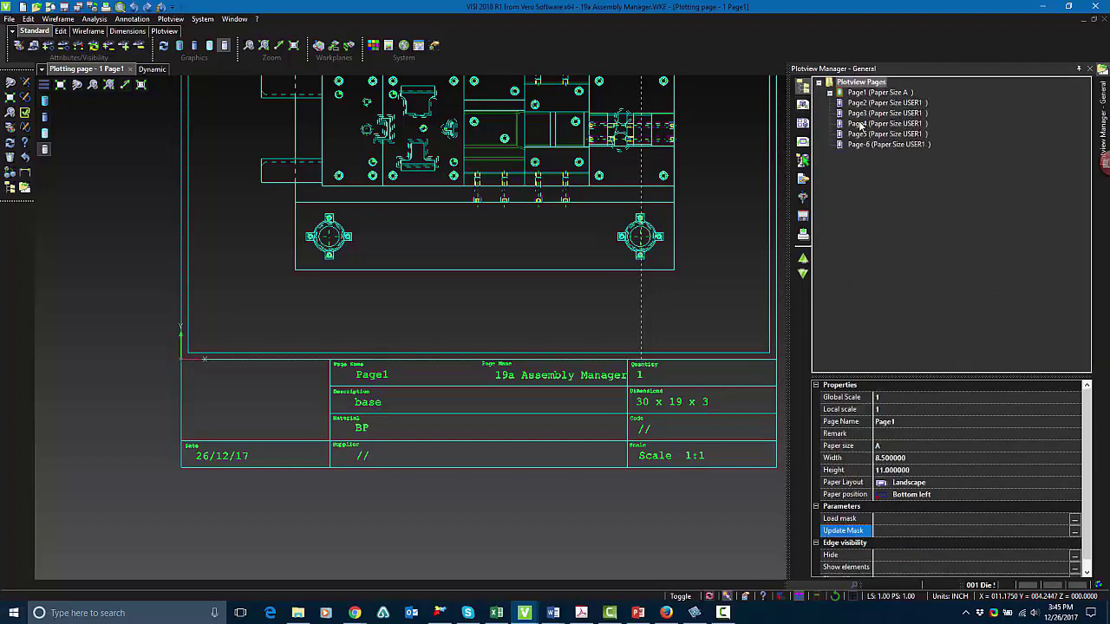
pyautogui.click(861, 104)
pyautogui.scroll(-4, 441, 303)
pyautogui.click(864, 112)
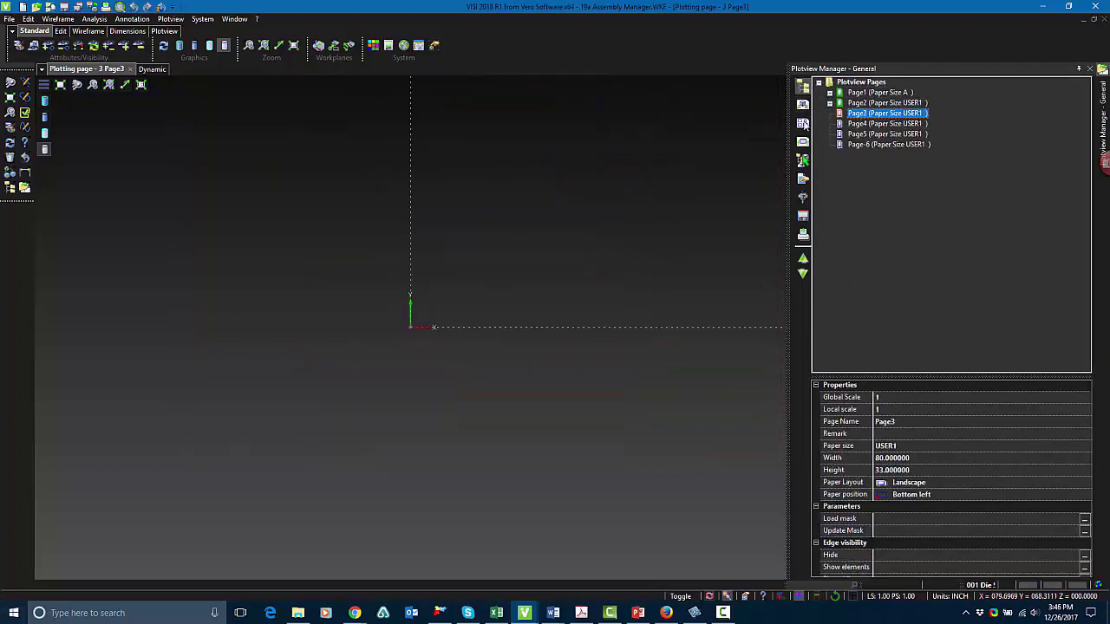
pyautogui.click(805, 125)
pyautogui.scroll(-8, 593, 248)
pyautogui.scroll(2, 680, 201)
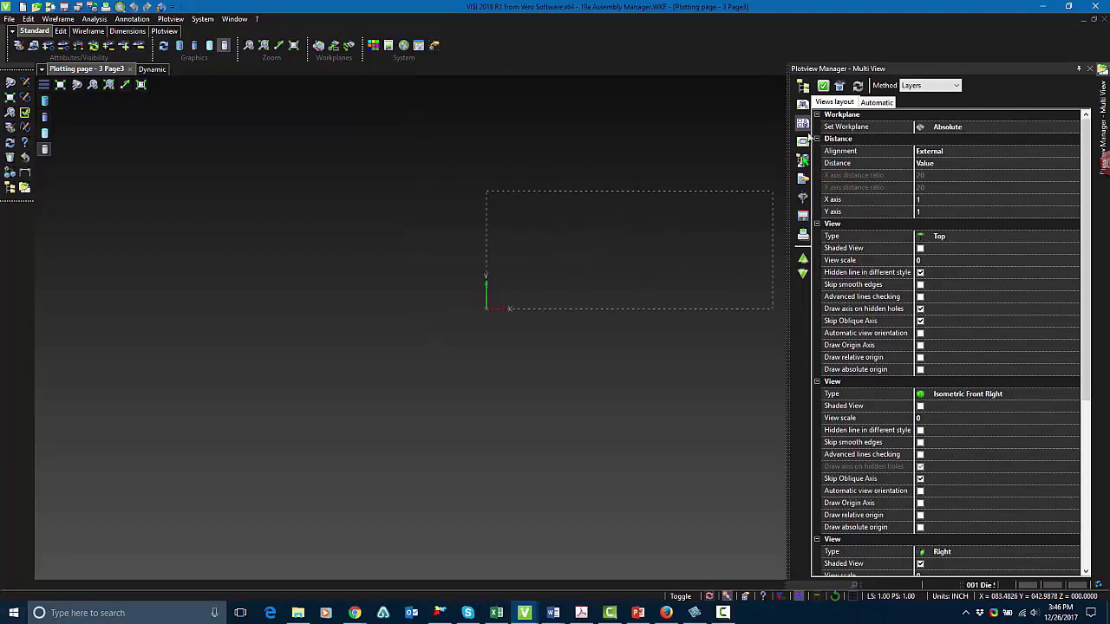
pyautogui.click(823, 87)
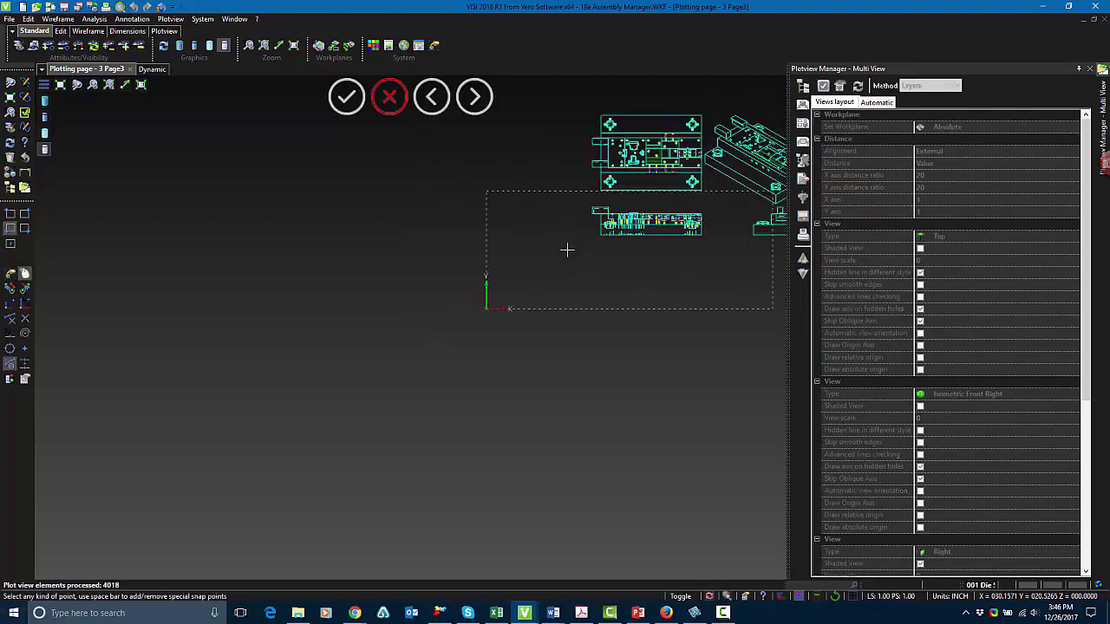
pyautogui.click(487, 309)
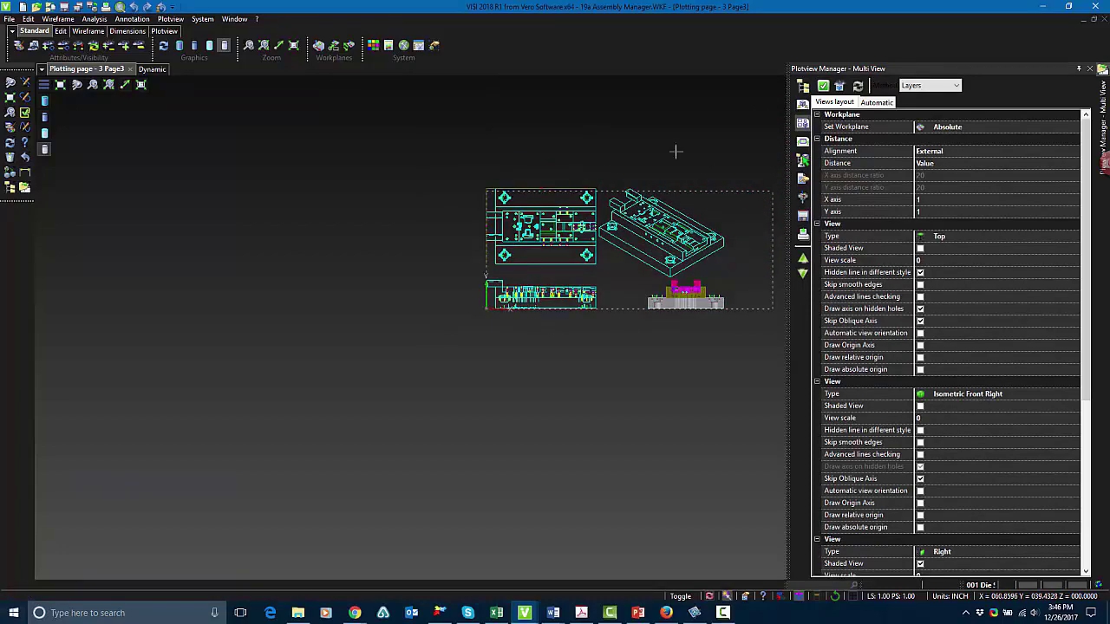
# Examine the shaded right view on Page3 and the Shaded View options for each view in the layout.
pyautogui.scroll(7, 723, 285)
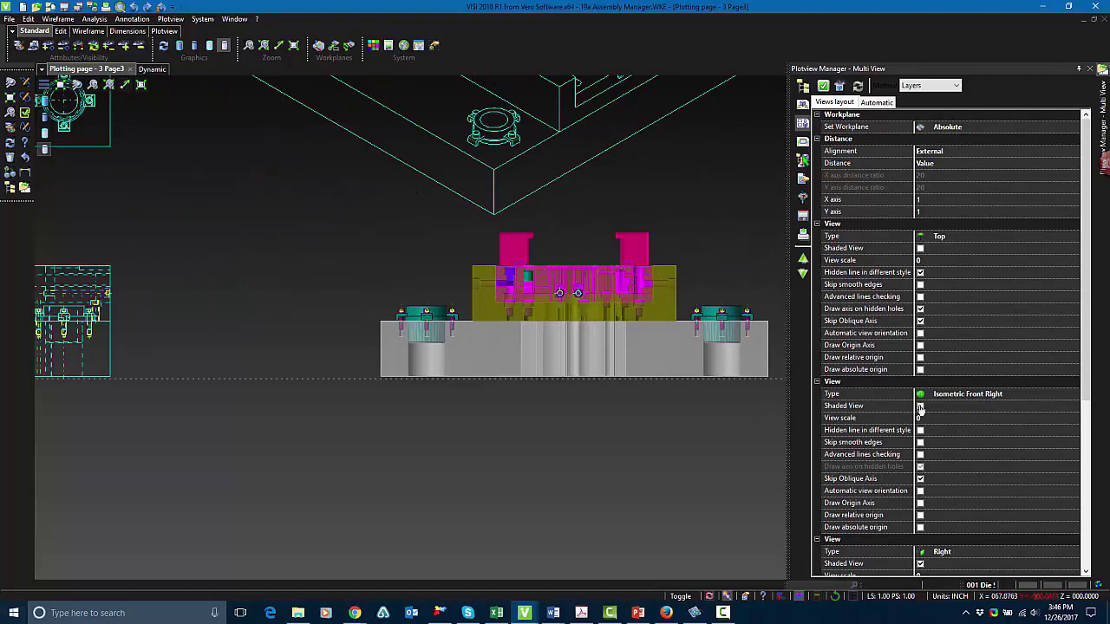
pyautogui.scroll(-5, 924, 411)
pyautogui.click(928, 390)
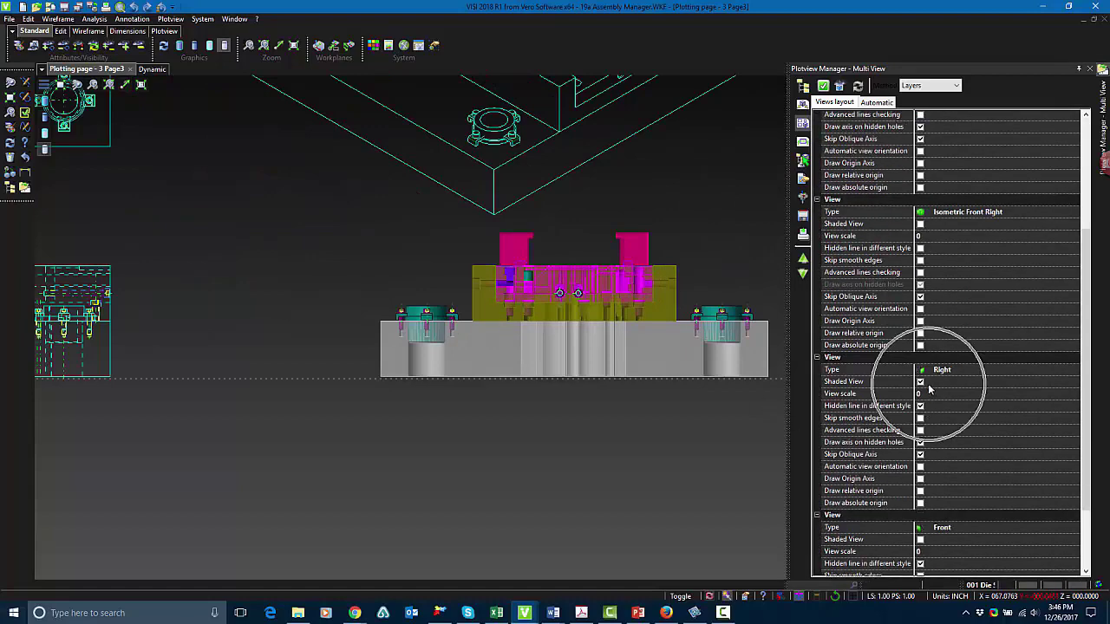
pyautogui.press('ctrl')
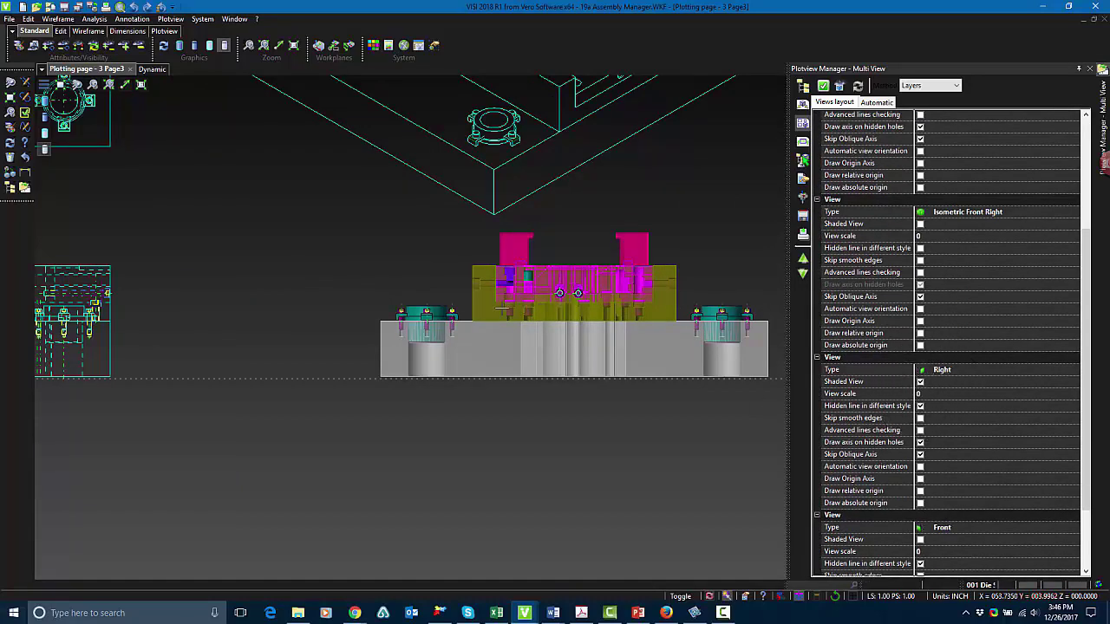
pyautogui.scroll(-6, 486, 308)
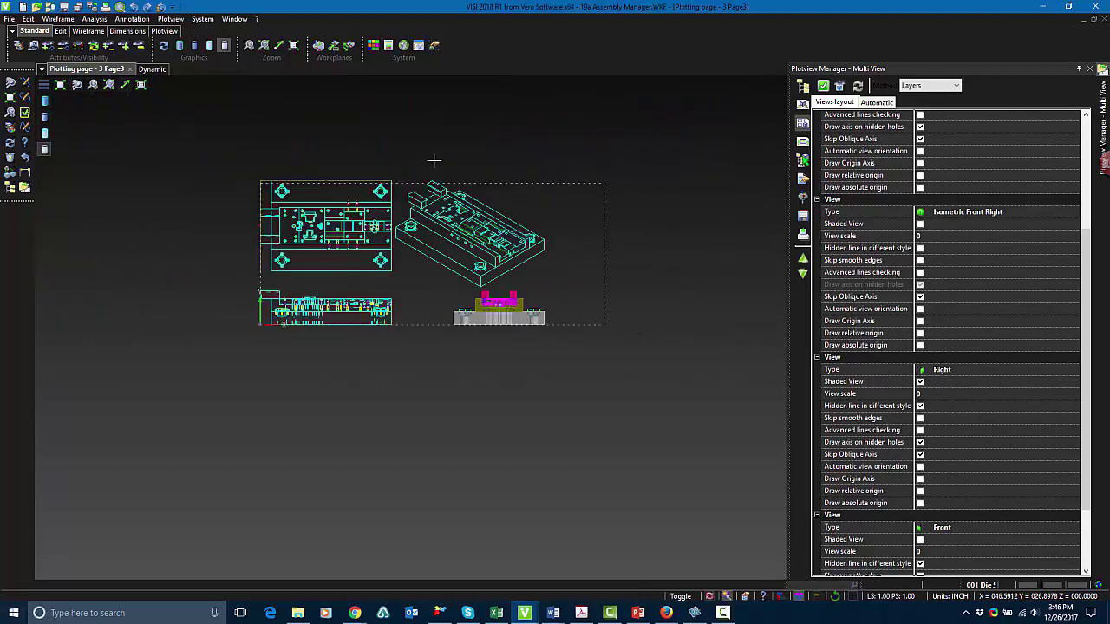
# Set TST mask.mas as the mask file for automatic multi-view page creation.
pyautogui.click(876, 102)
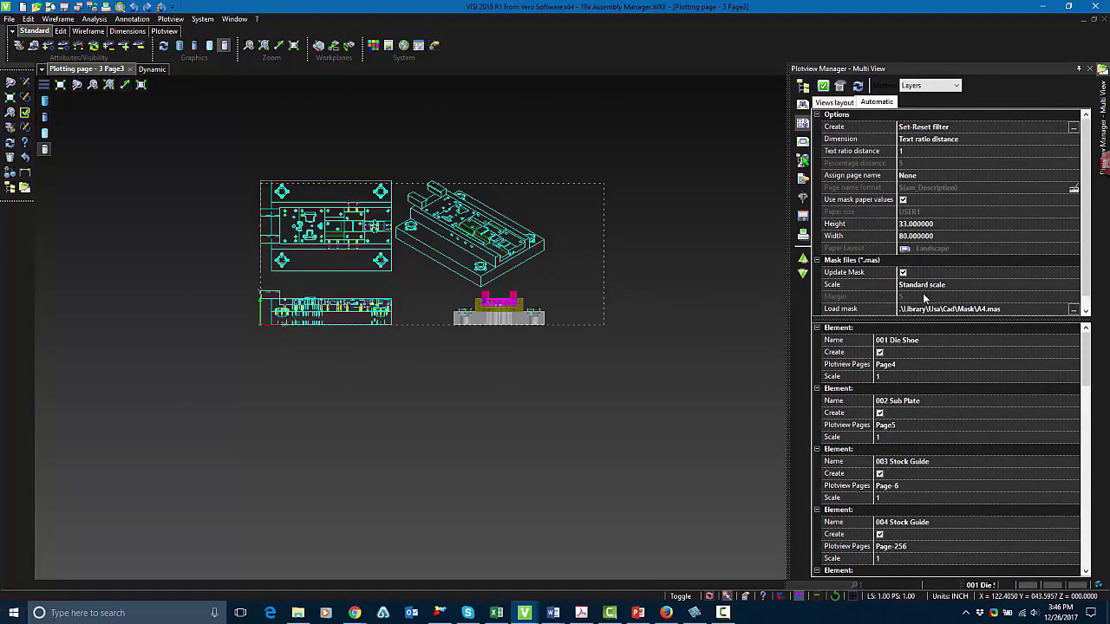
pyautogui.scroll(-1, 951, 207)
pyautogui.click(1072, 297)
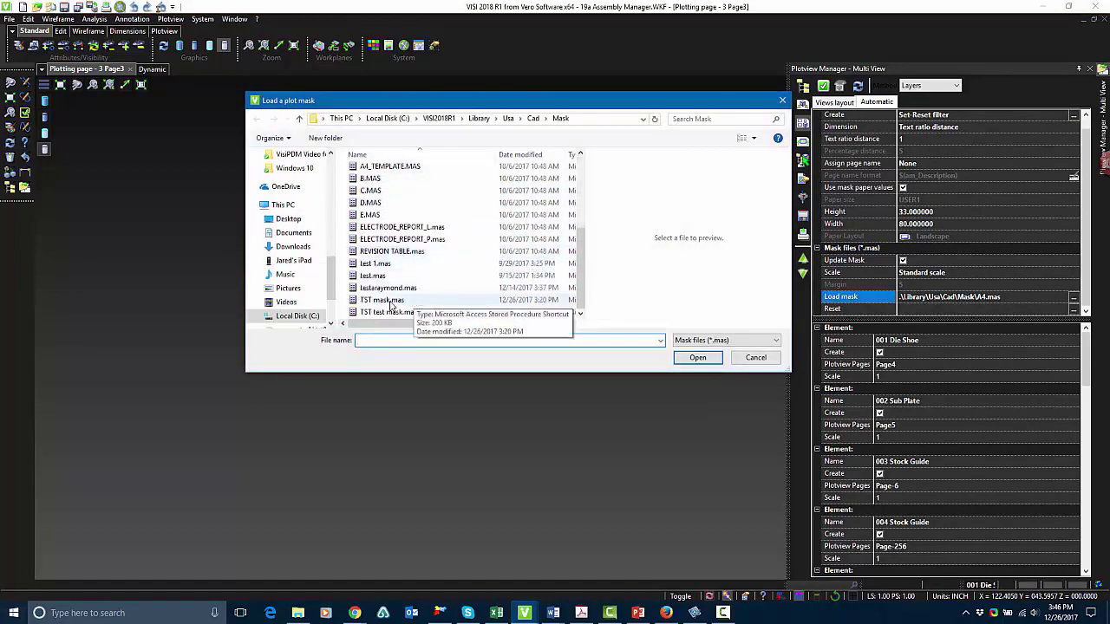
pyautogui.click(381, 300)
pyautogui.click(708, 359)
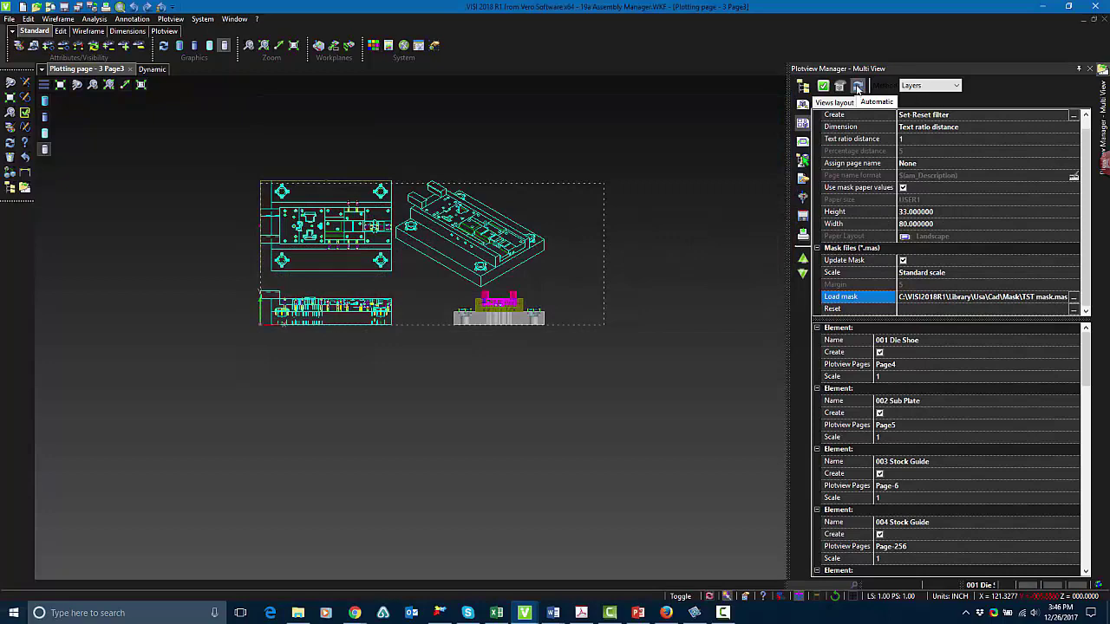
# Refresh the element list with the Layers method and generate the automatic multi-view pages for all listed elements.
pyautogui.click(858, 86)
pyautogui.click(929, 85)
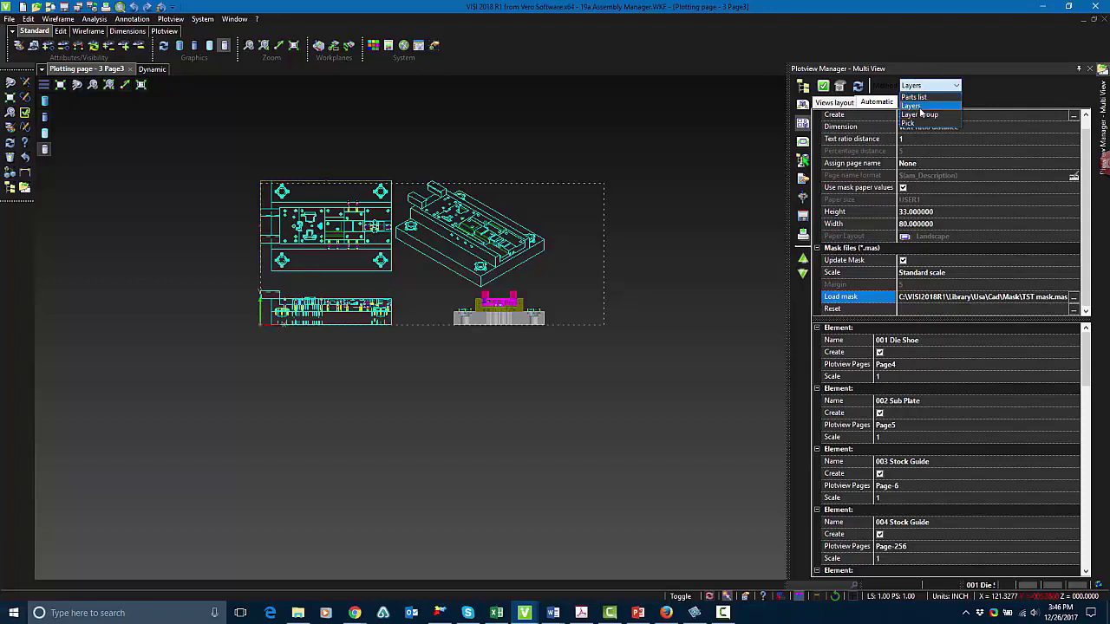
pyautogui.click(928, 105)
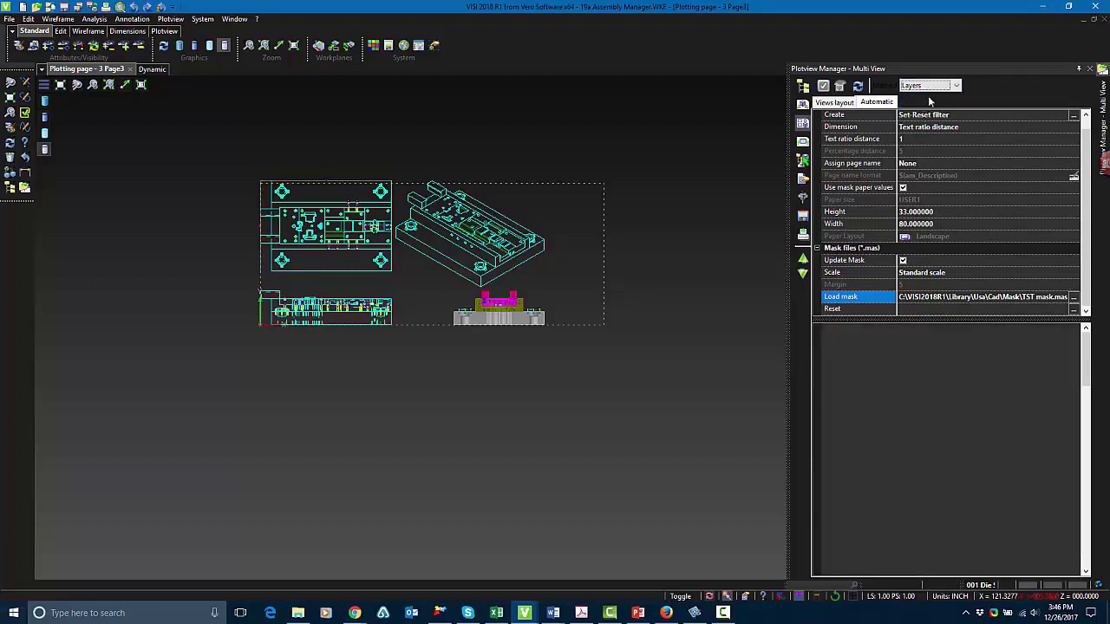
pyautogui.click(858, 87)
pyautogui.click(823, 86)
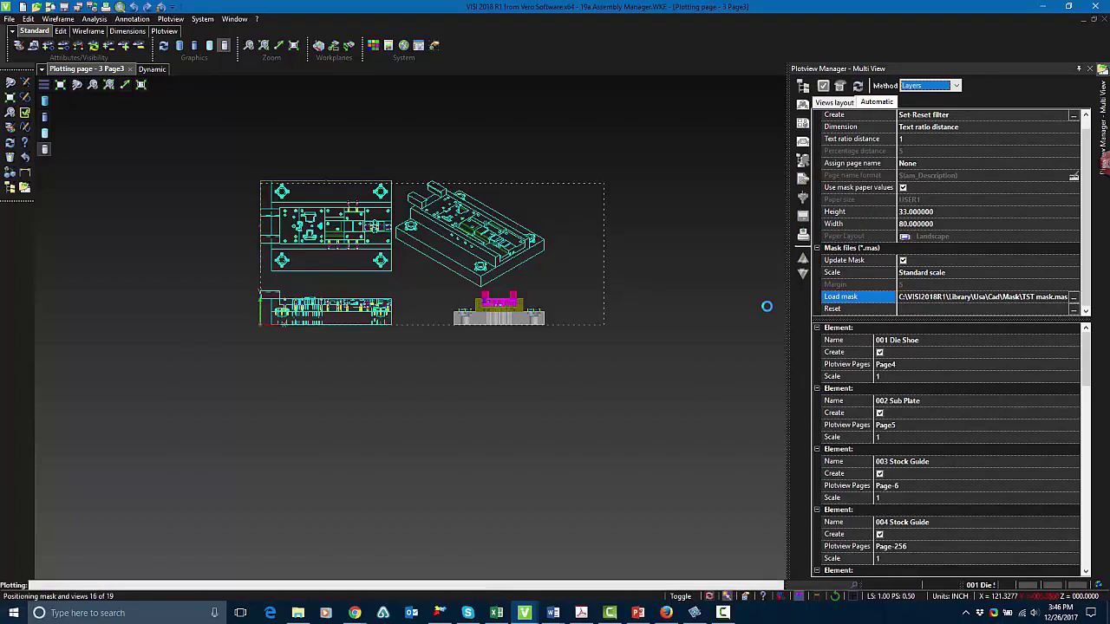
# Look through the generated detail pages from Page-256 to Page-271, checking each part's views, dimensions and title block.
pyautogui.click(803, 87)
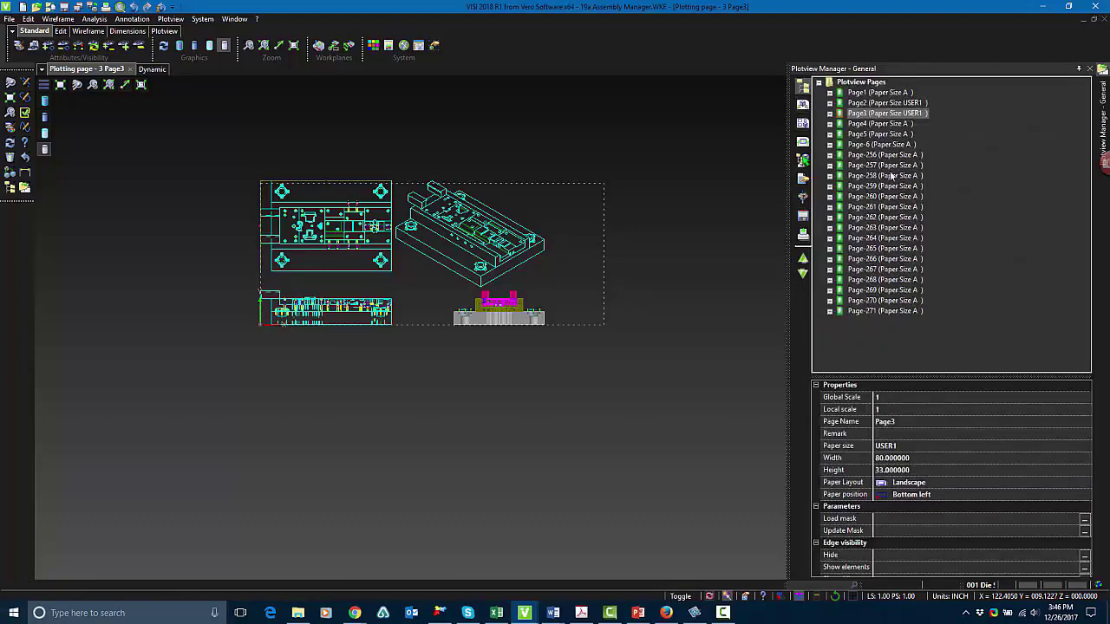
pyautogui.click(885, 156)
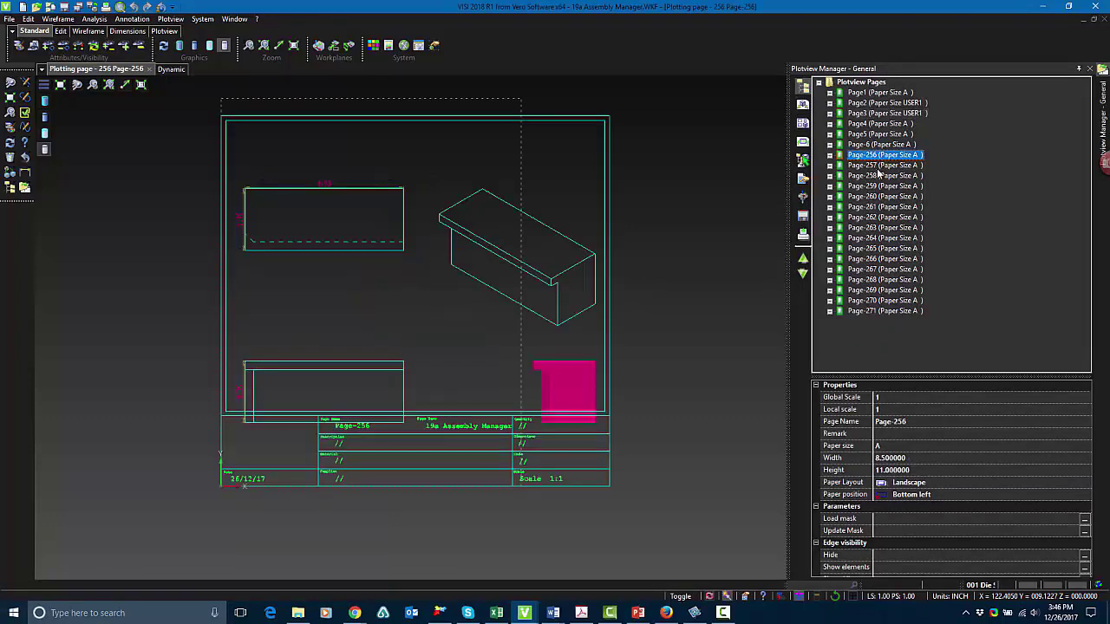
pyautogui.press('Down')
pyautogui.press('Down')
pyautogui.press('Down')
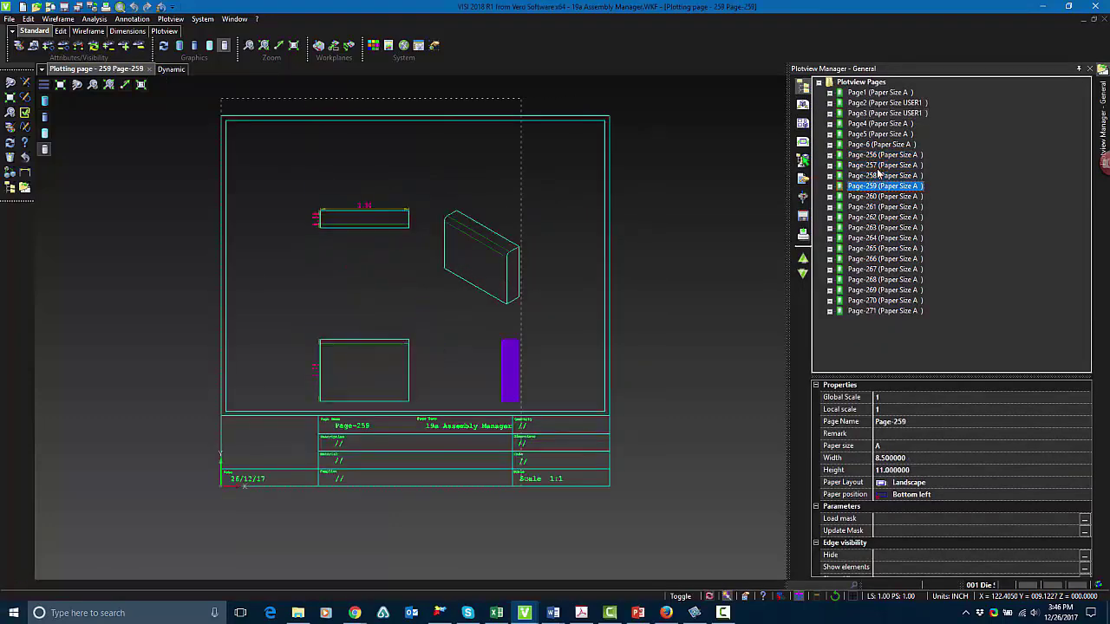
pyautogui.press('Down')
pyautogui.press('Down')
pyautogui.press('Down')
pyautogui.press('Down')
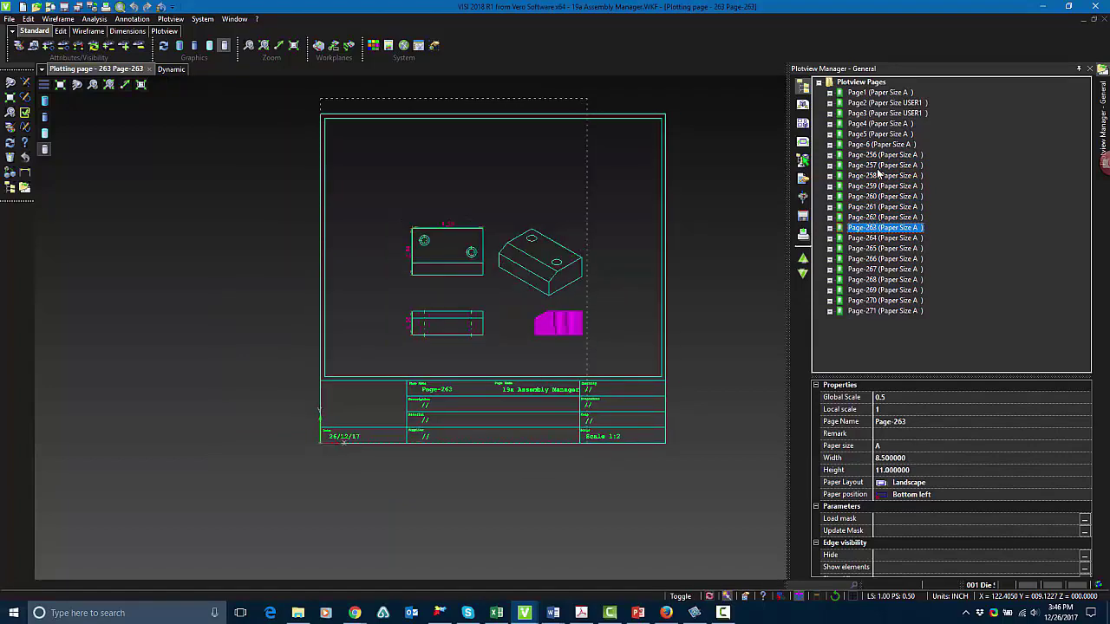
pyautogui.press('Down')
pyautogui.press('Down')
pyautogui.press('Down')
pyautogui.press('Down')
pyautogui.press('Down')
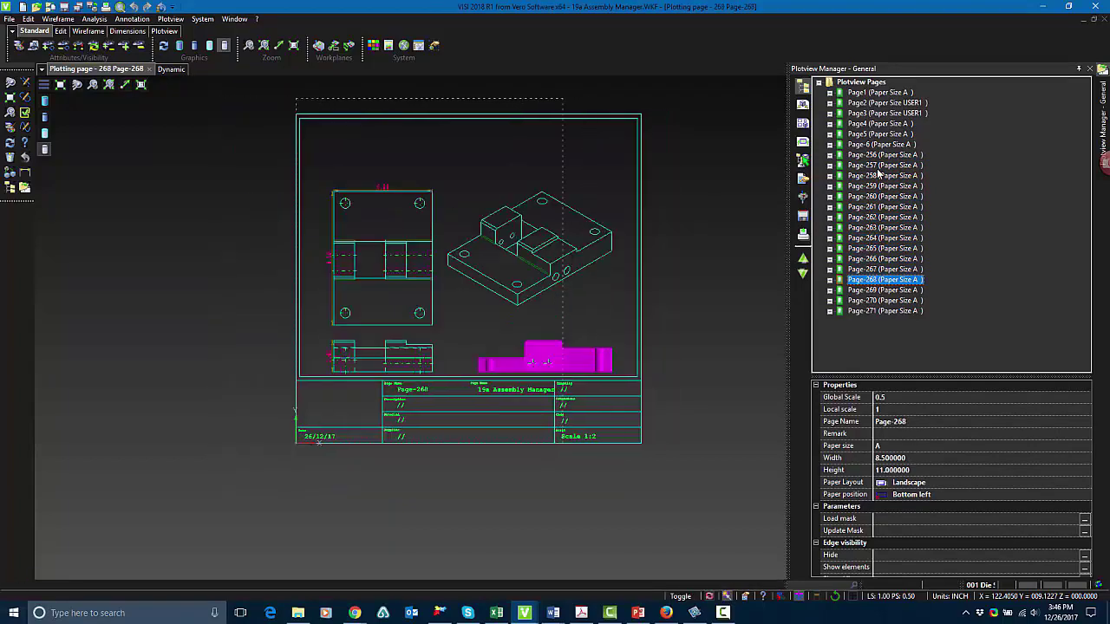
pyautogui.press('Down')
pyautogui.press('Down')
pyautogui.press('Down')
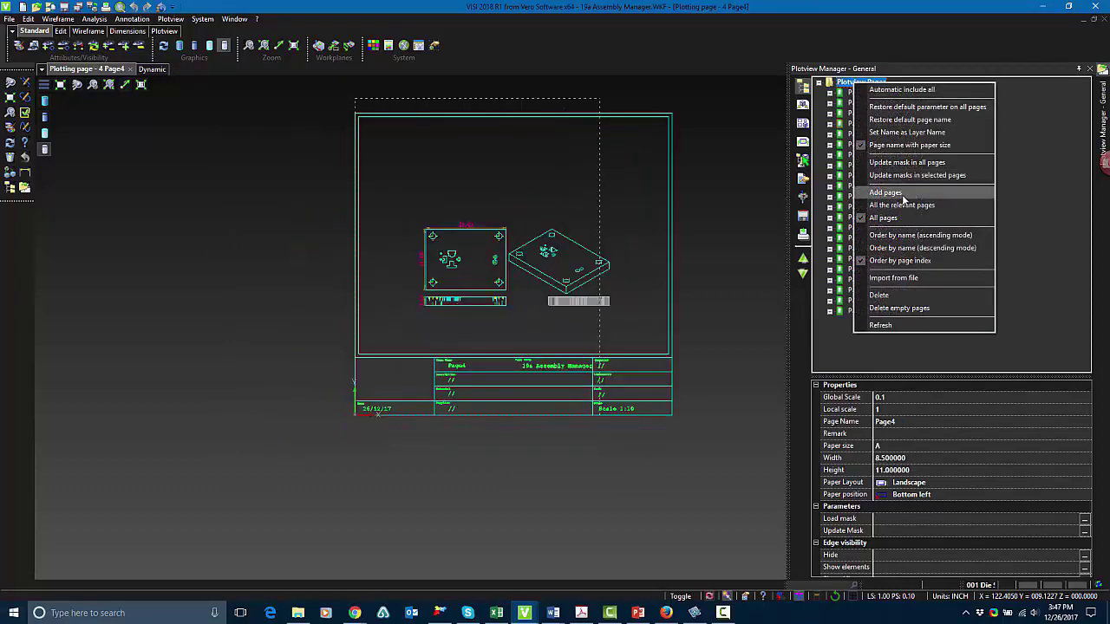
# Add five empty plot pages to the page list and activate Page-7.
pyautogui.click(904, 195)
pyautogui.click(918, 215)
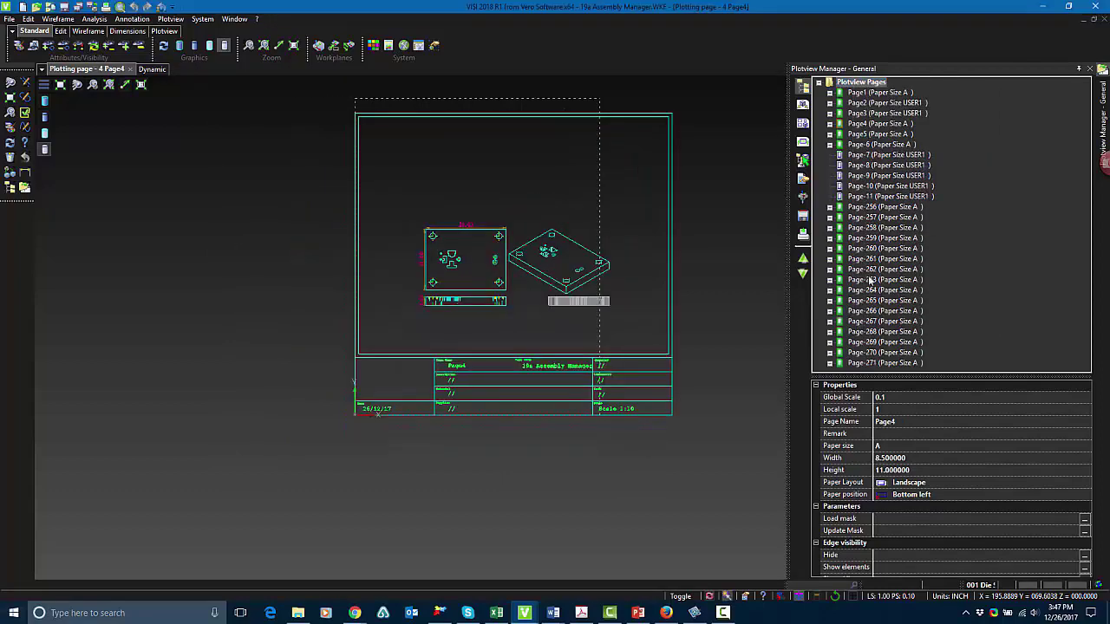
pyautogui.click(875, 156)
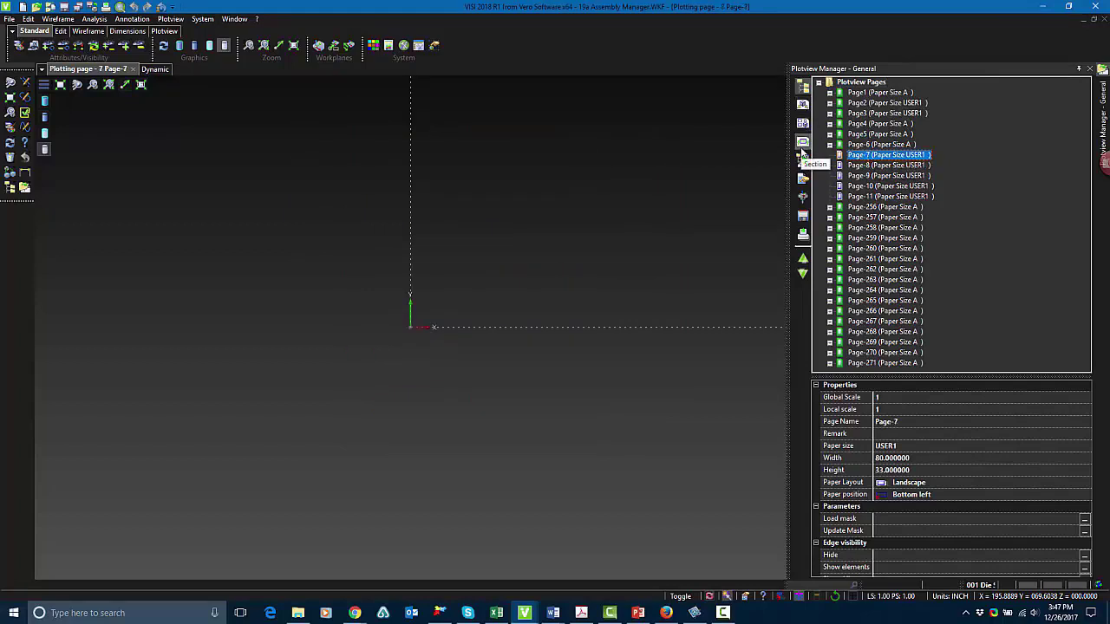
# Place the absolute top view of the die assembly at the origin of Page-7 using the Layers method.
pyautogui.click(803, 105)
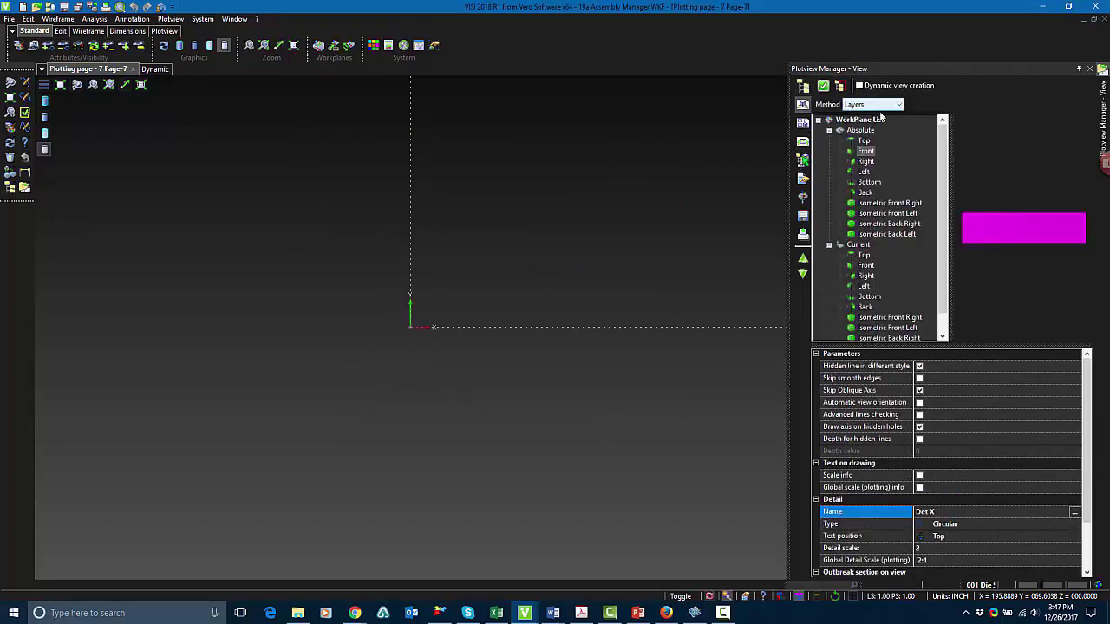
pyautogui.click(862, 141)
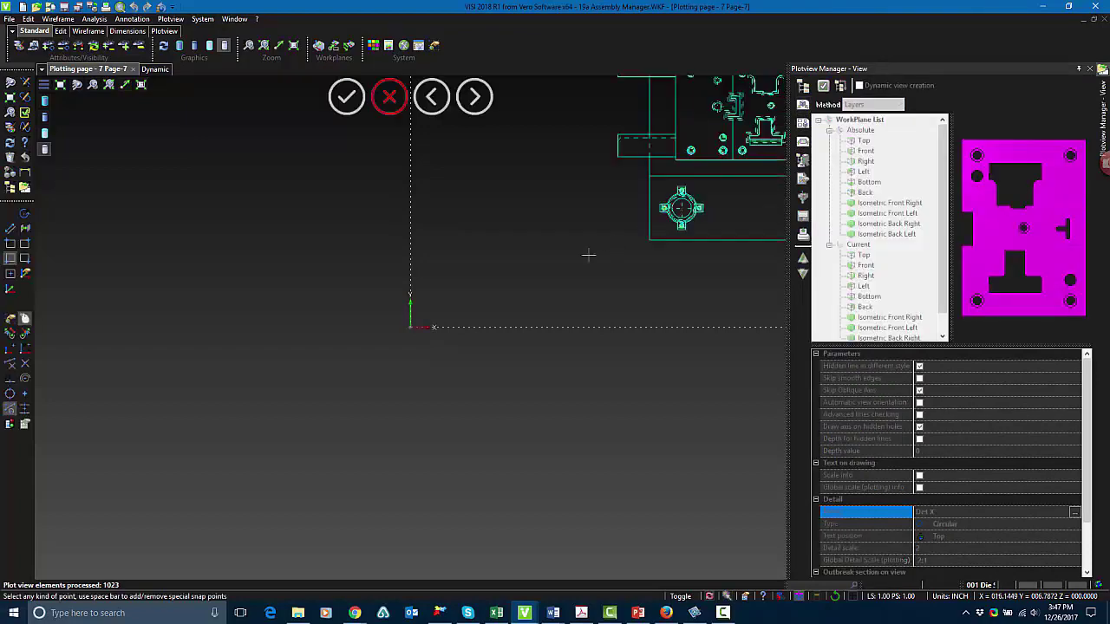
pyautogui.click(411, 326)
pyautogui.scroll(-3, 385, 322)
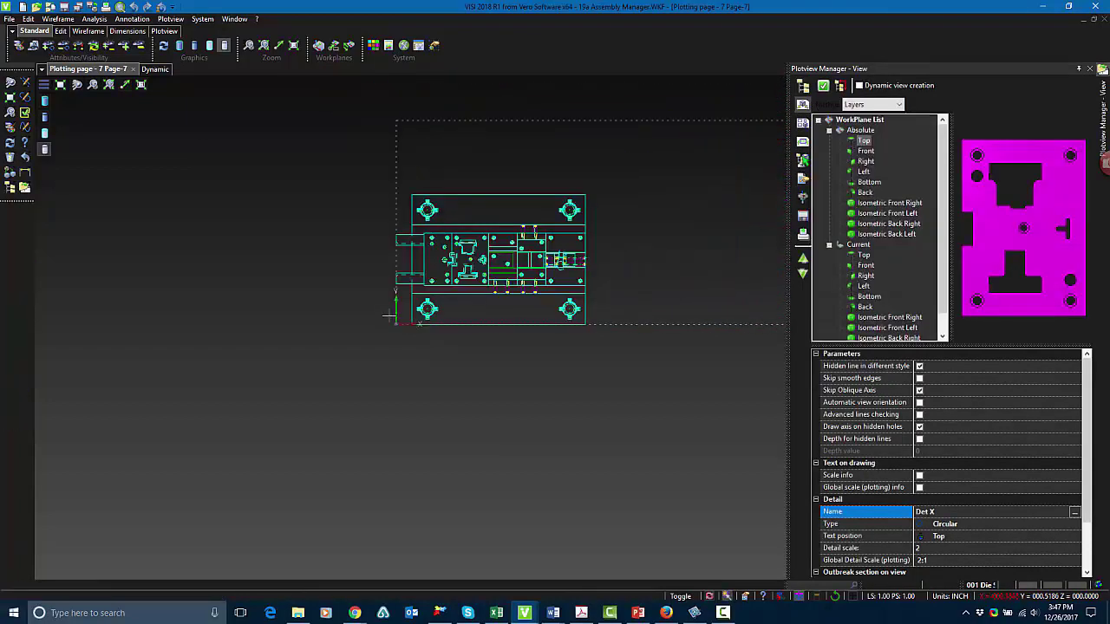
# Create fixed section A through the horizontal middle of the top view and place the section view below it.
pyautogui.click(803, 143)
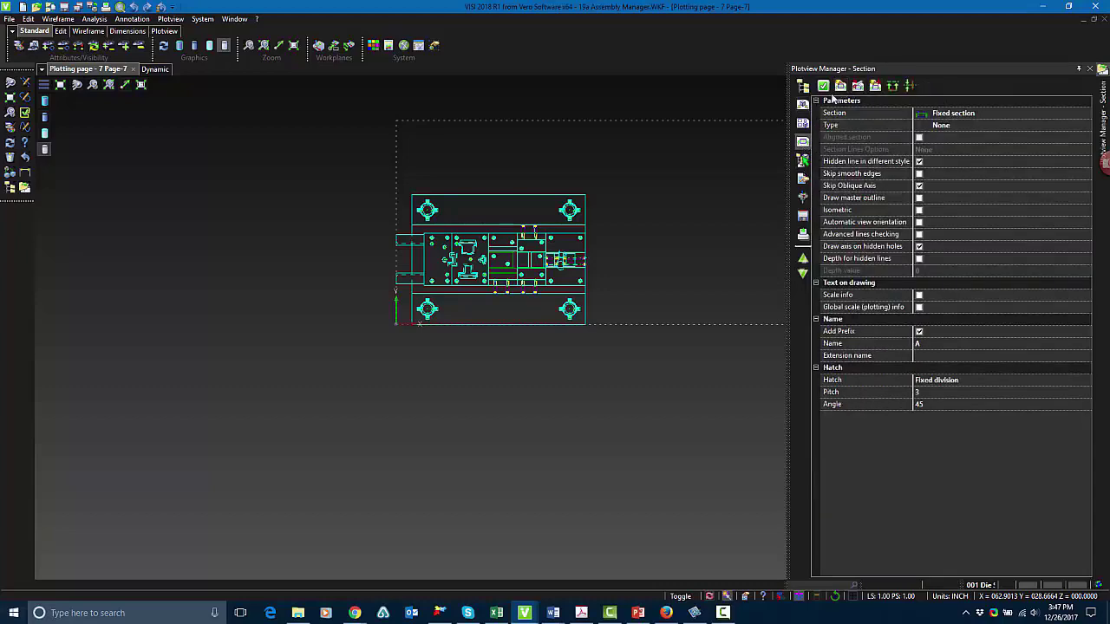
pyautogui.click(824, 86)
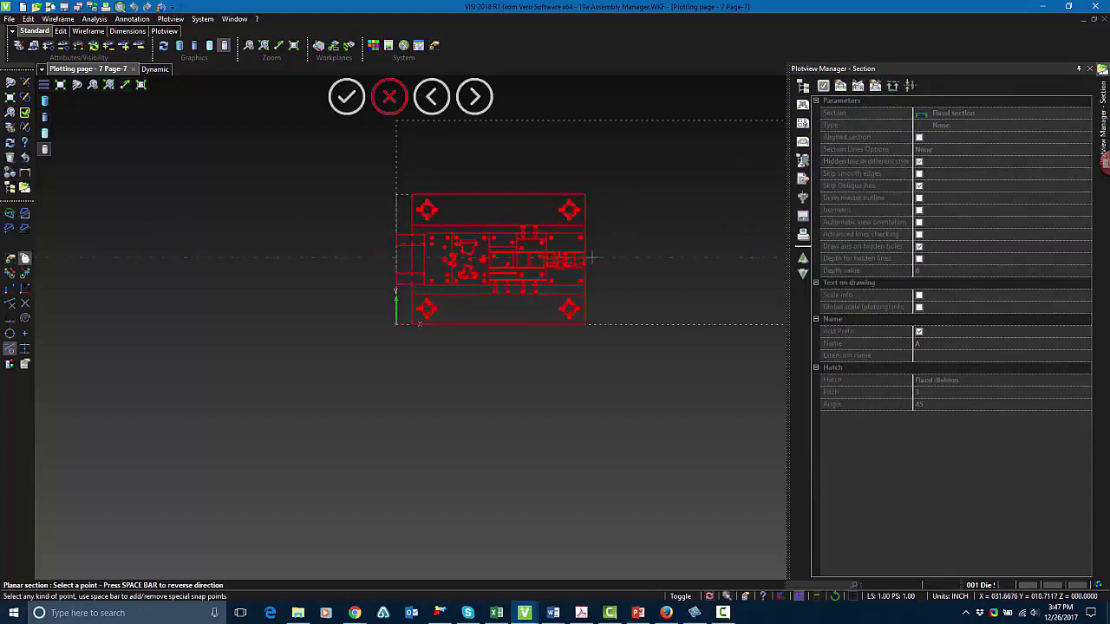
pyautogui.click(585, 257)
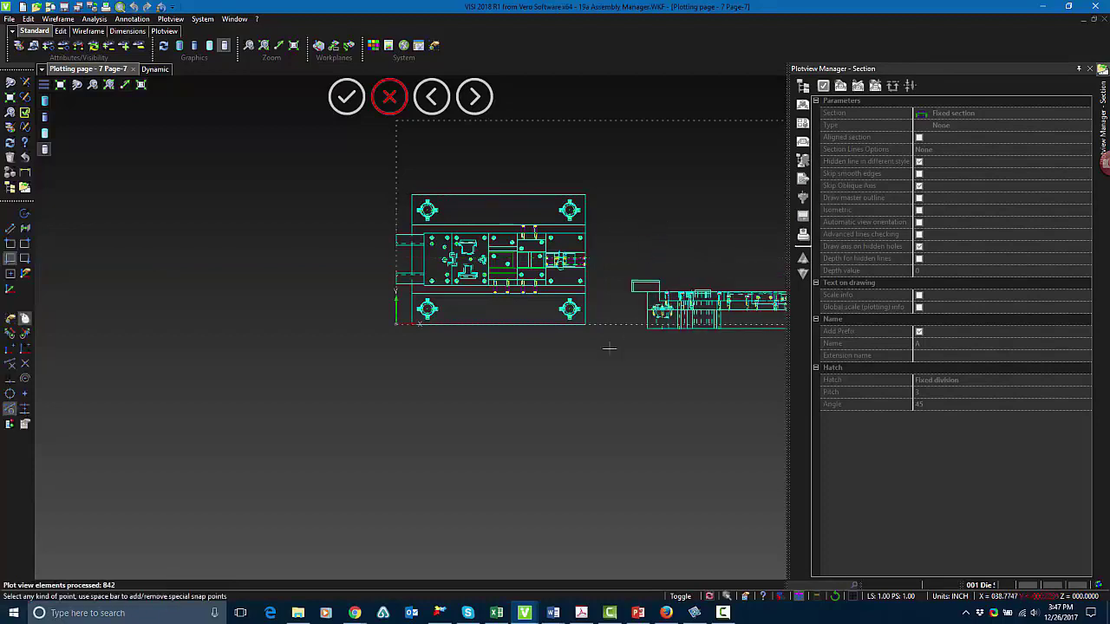
pyautogui.click(412, 457)
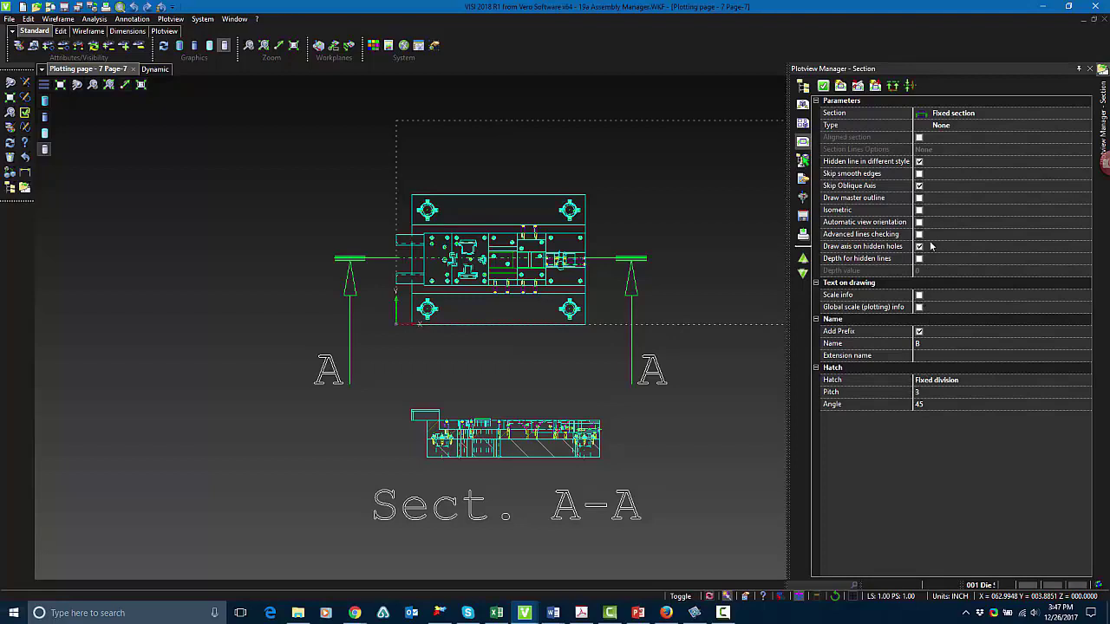
# Examine the section kinds offered for a section view: Fixed section, Variable section and Profile.
pyautogui.click(941, 114)
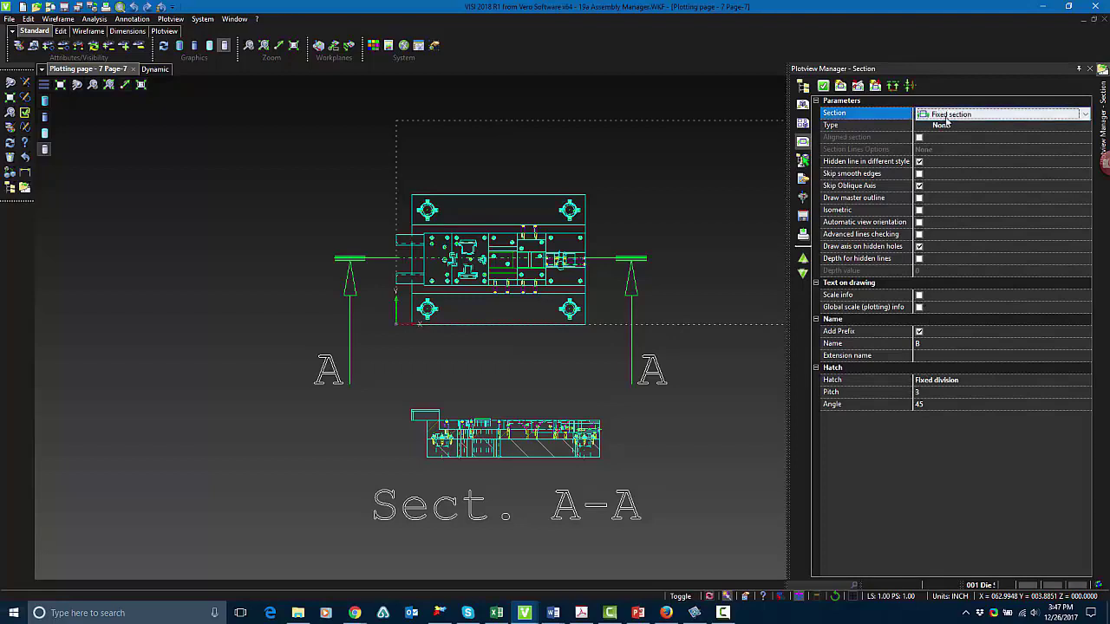
pyautogui.click(947, 114)
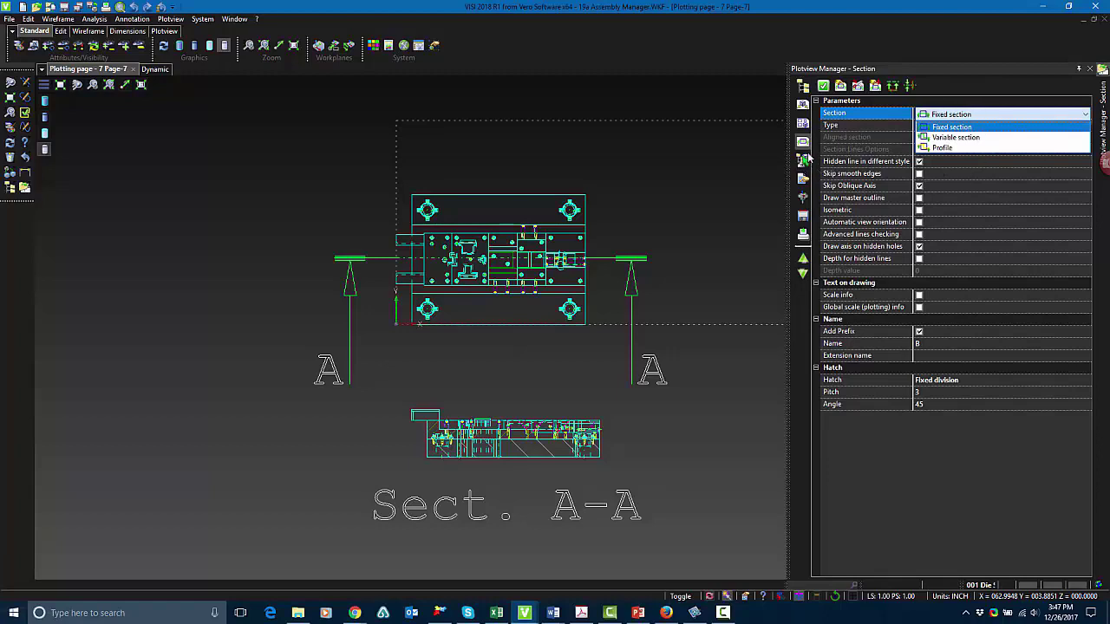
pyautogui.click(804, 88)
# Activate Page-8 and select only the 005 Trim Steel layer as the content for its views.
pyautogui.click(804, 88)
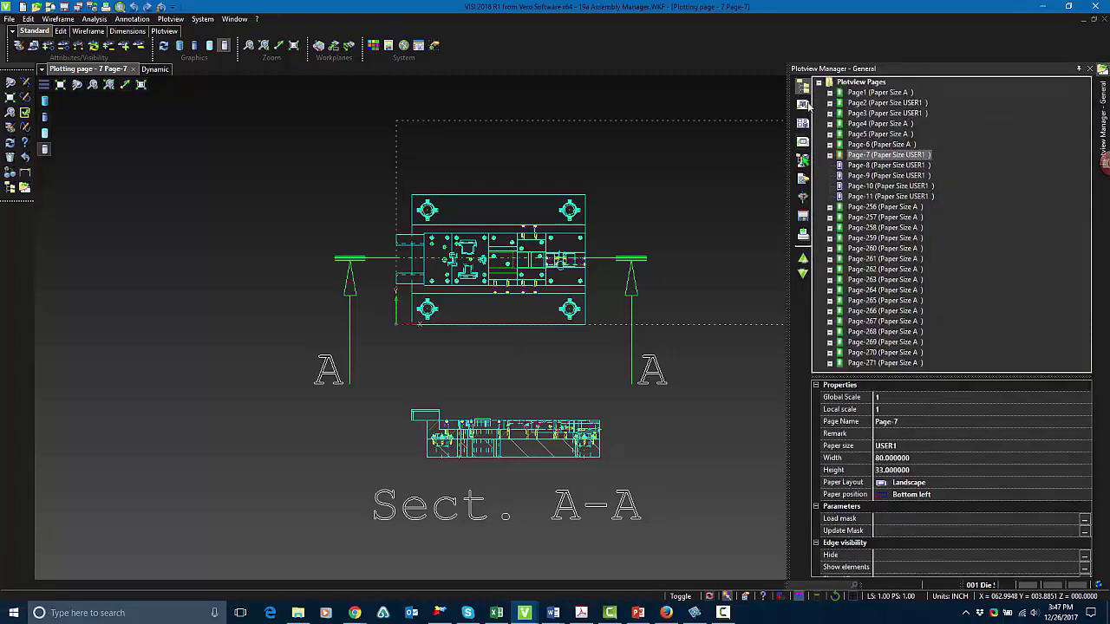
pyautogui.click(871, 166)
pyautogui.click(804, 105)
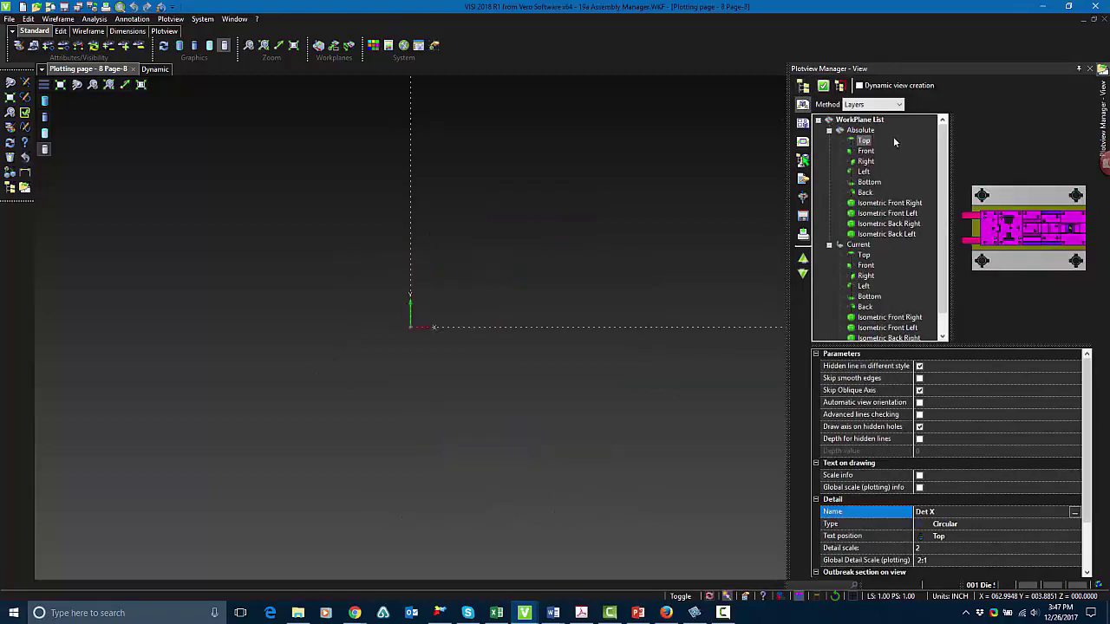
pyautogui.click(803, 161)
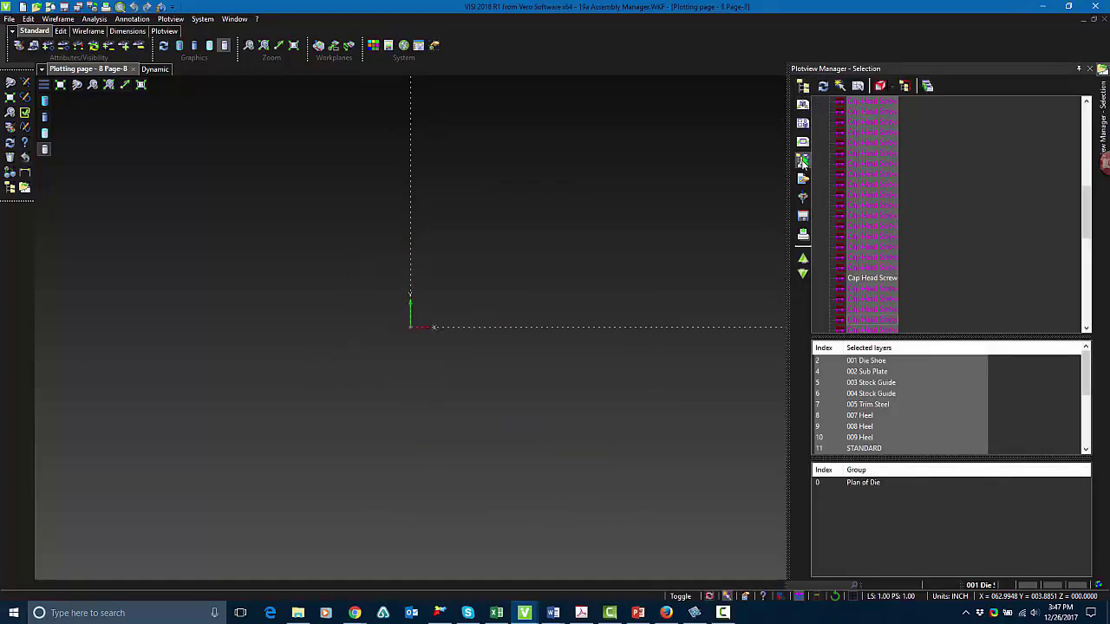
pyautogui.click(865, 405)
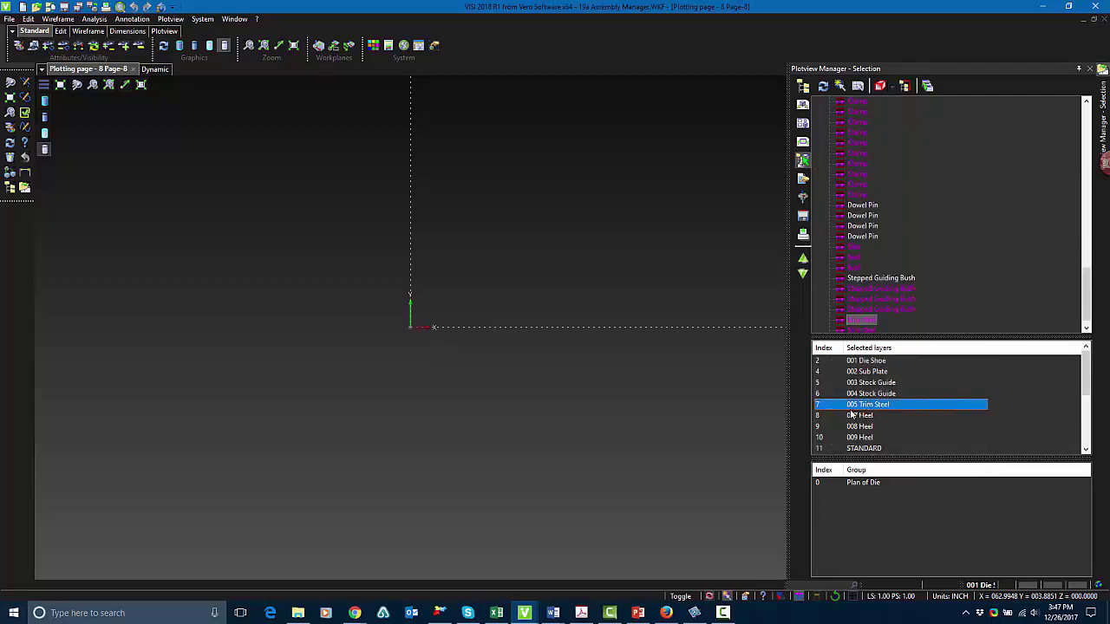
# Place the absolute top view of the trim steel on Page-8, just inside the page origin.
pyautogui.click(805, 105)
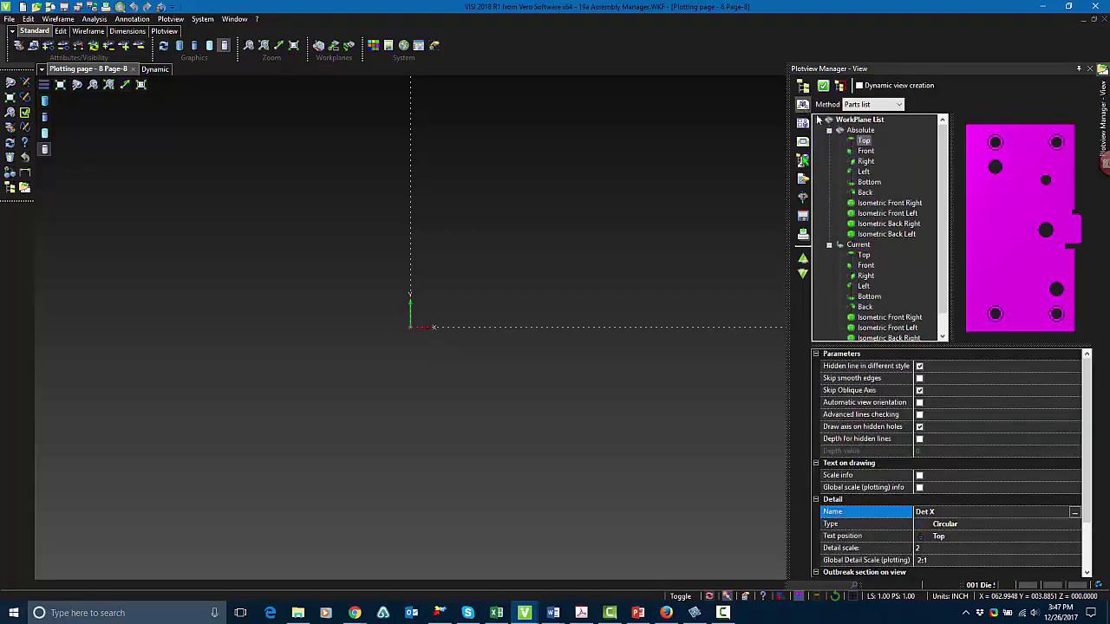
pyautogui.click(864, 151)
pyautogui.click(865, 141)
pyautogui.doubleClick(867, 142)
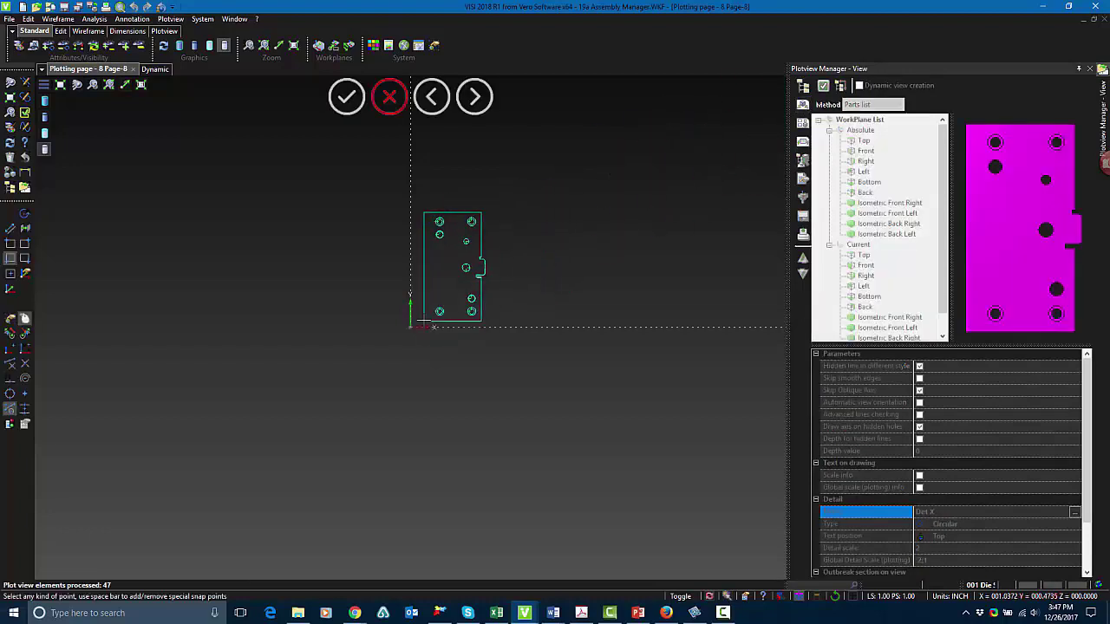
pyautogui.click(424, 321)
# Select the four Dowel Pin entries and place their absolute front view beside the trim steel on Page-8.
pyautogui.click(804, 163)
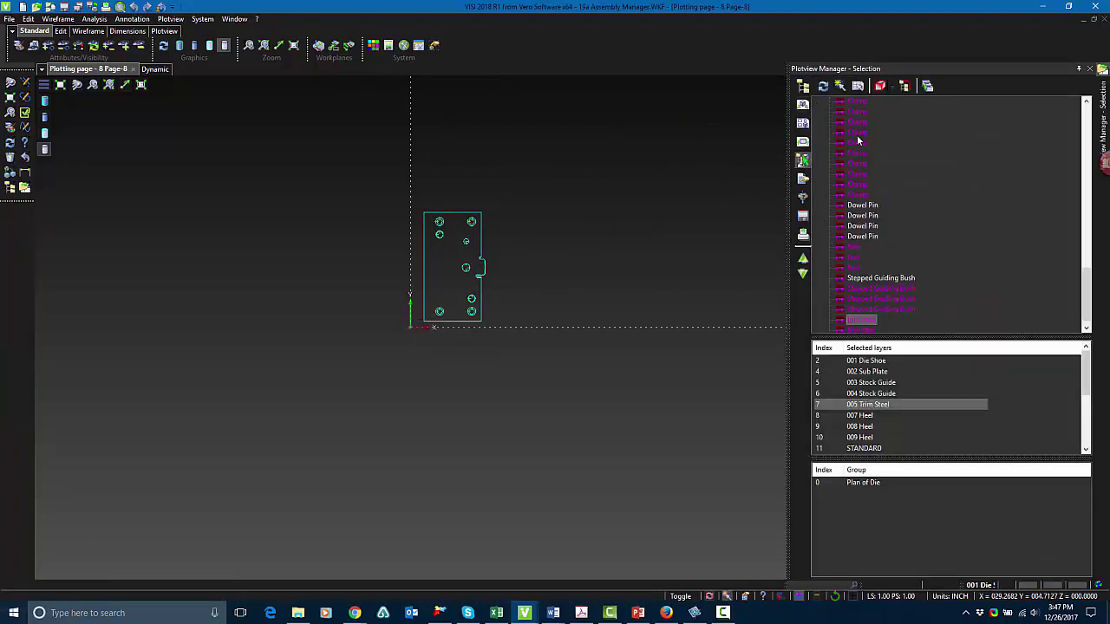
pyautogui.moveTo(859, 205); pyautogui.dragTo(855, 239)
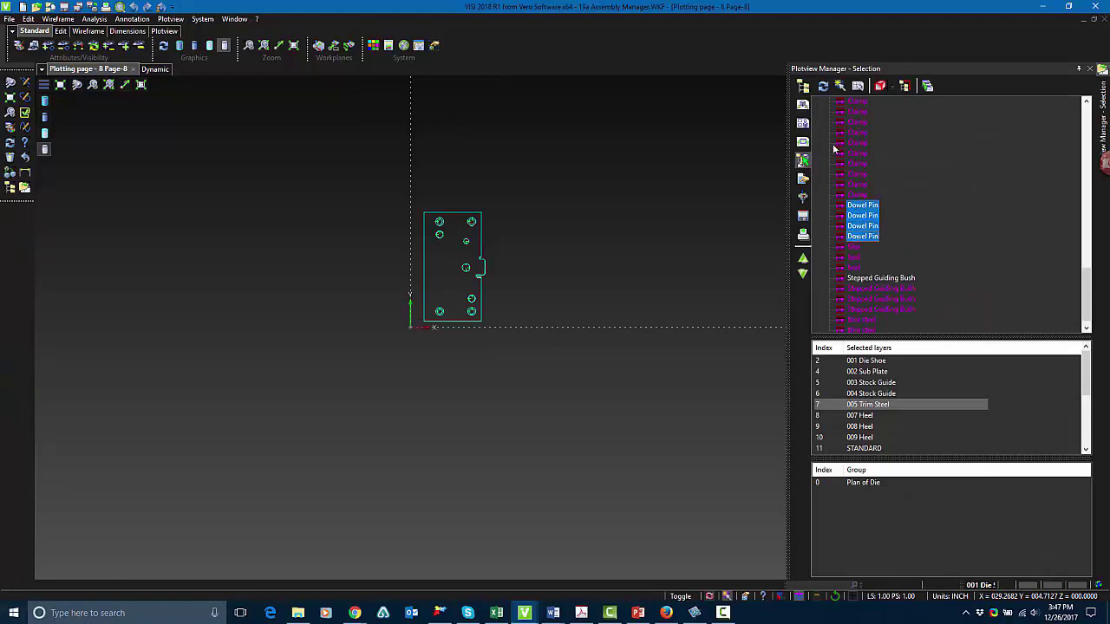
pyautogui.click(803, 104)
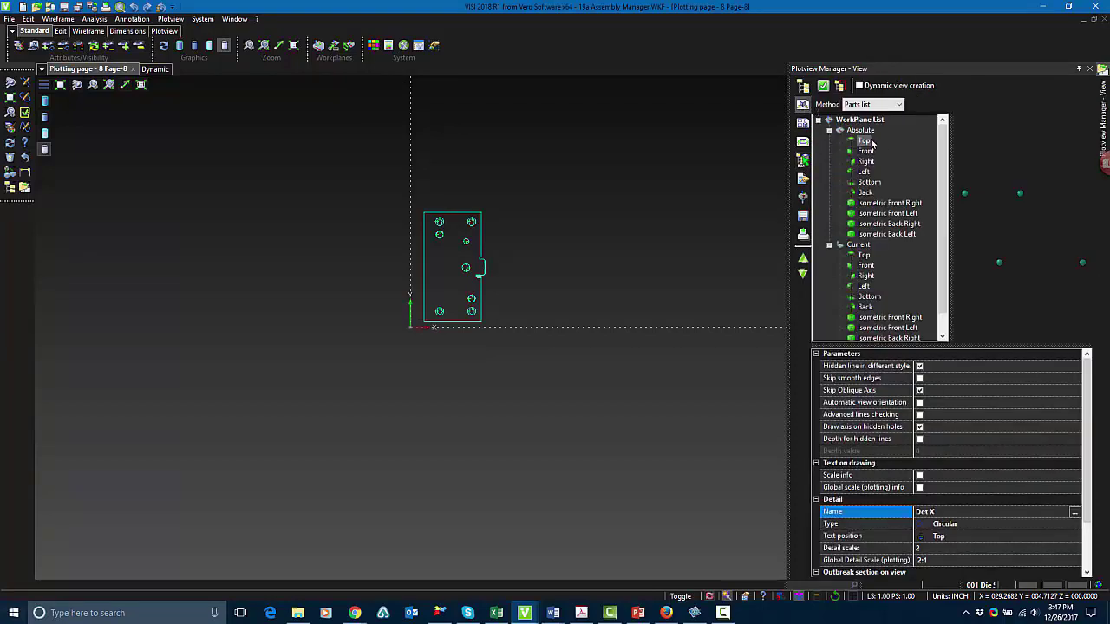
pyautogui.click(866, 151)
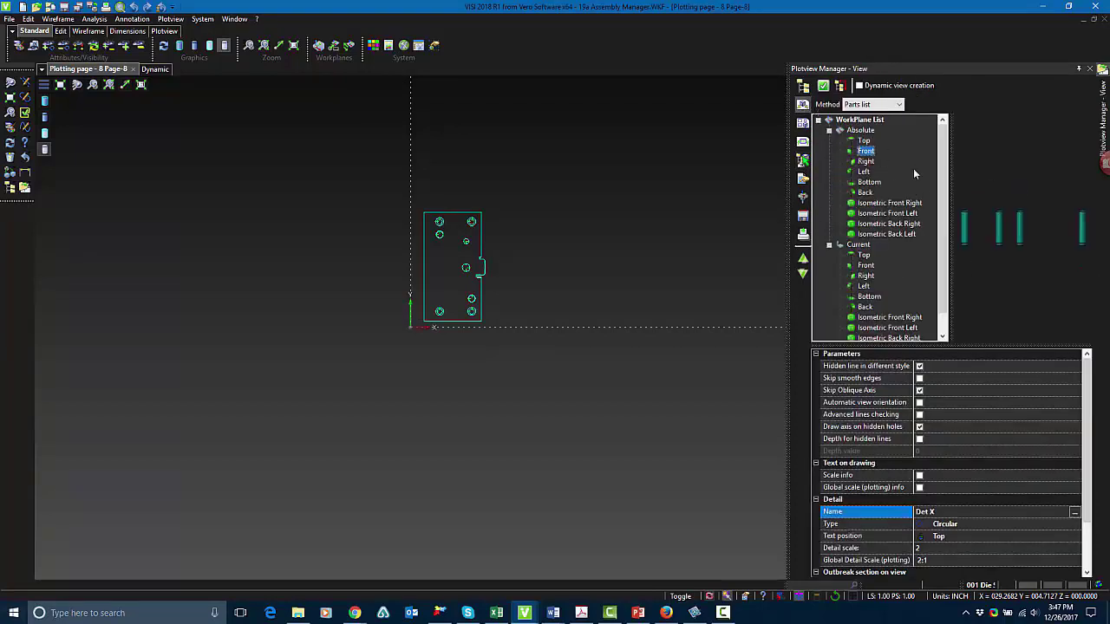
pyautogui.doubleClick(862, 152)
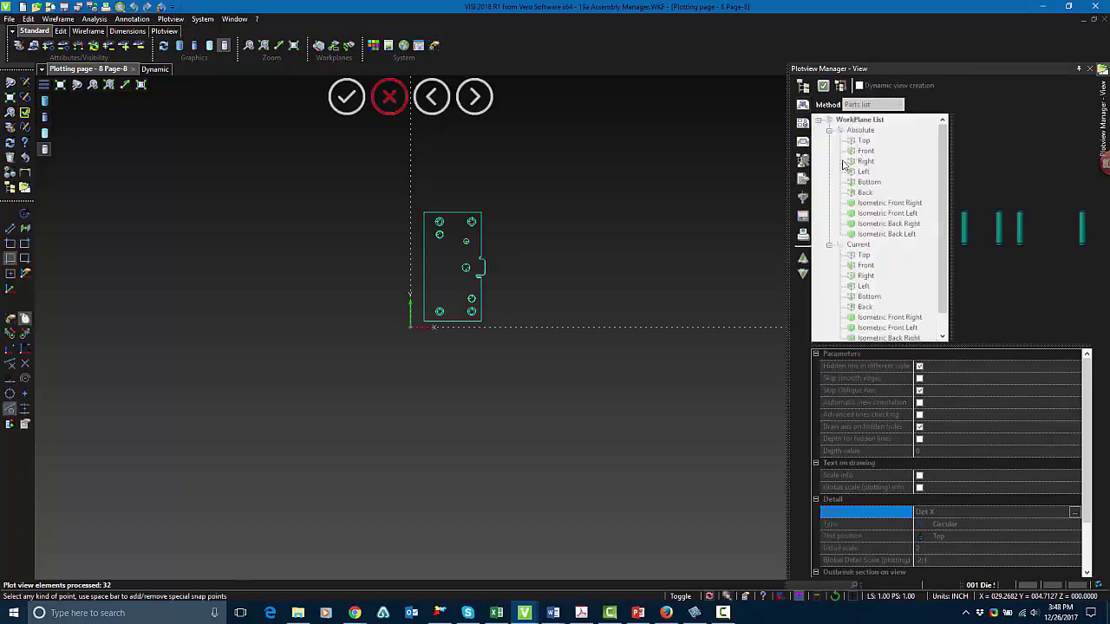
pyautogui.click(530, 309)
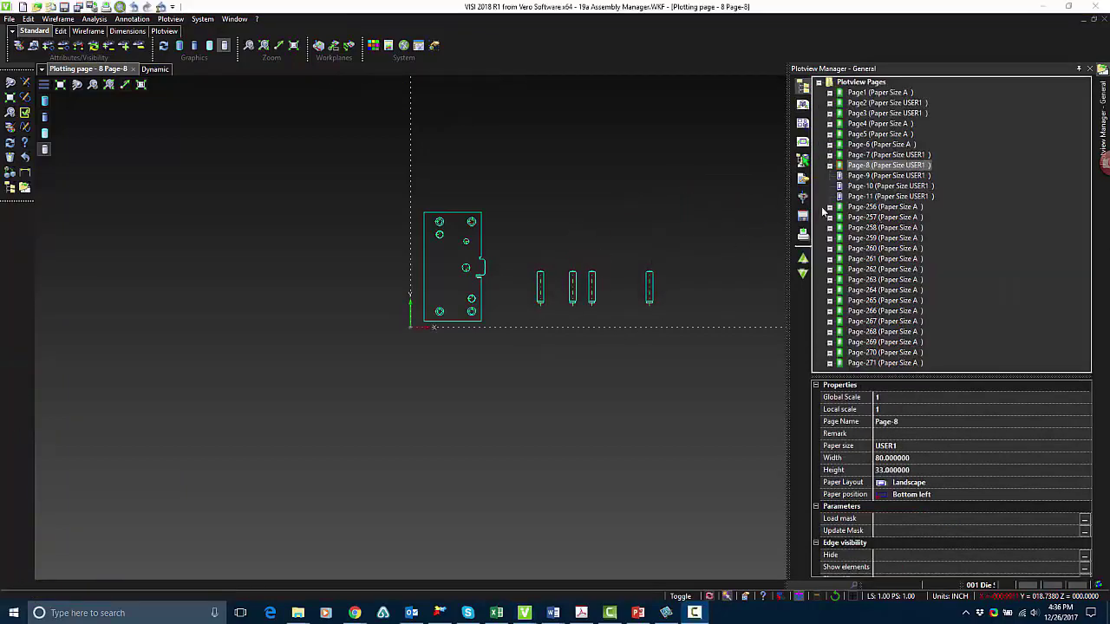
# Review the save mode, name type and file format options with Page-256 selected, and return to the page overview.
pyautogui.click(802, 215)
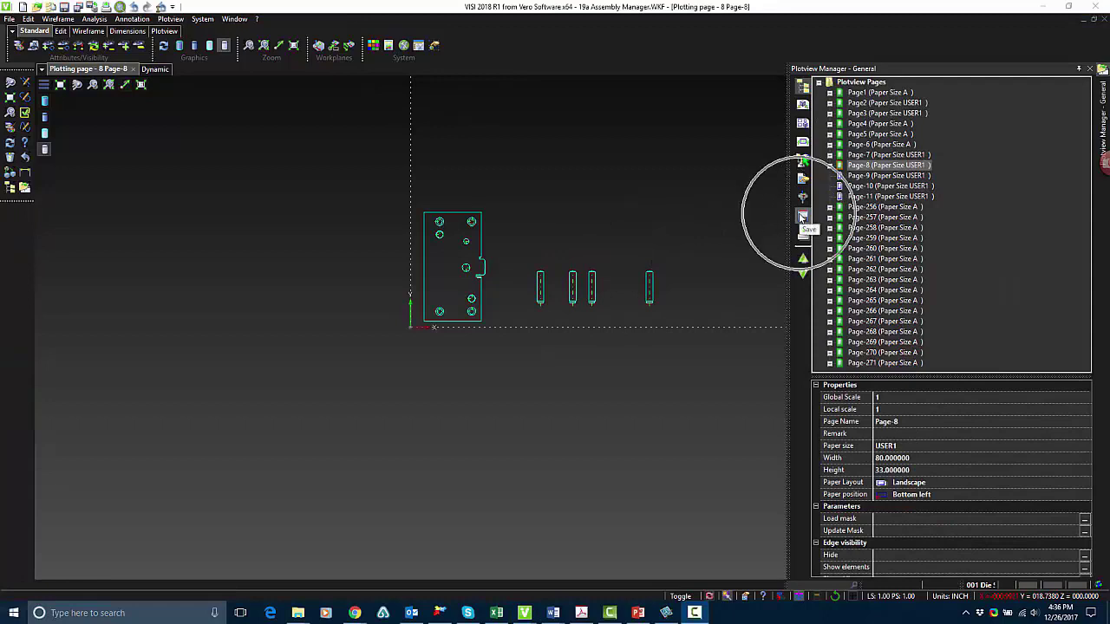
pyautogui.click(872, 227)
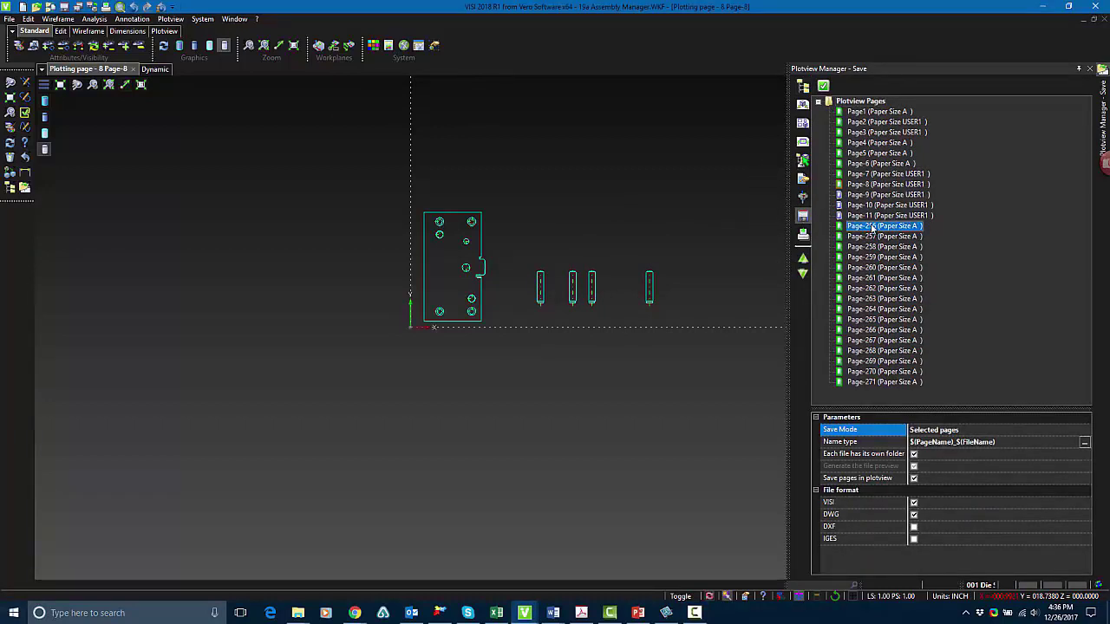
pyautogui.click(804, 86)
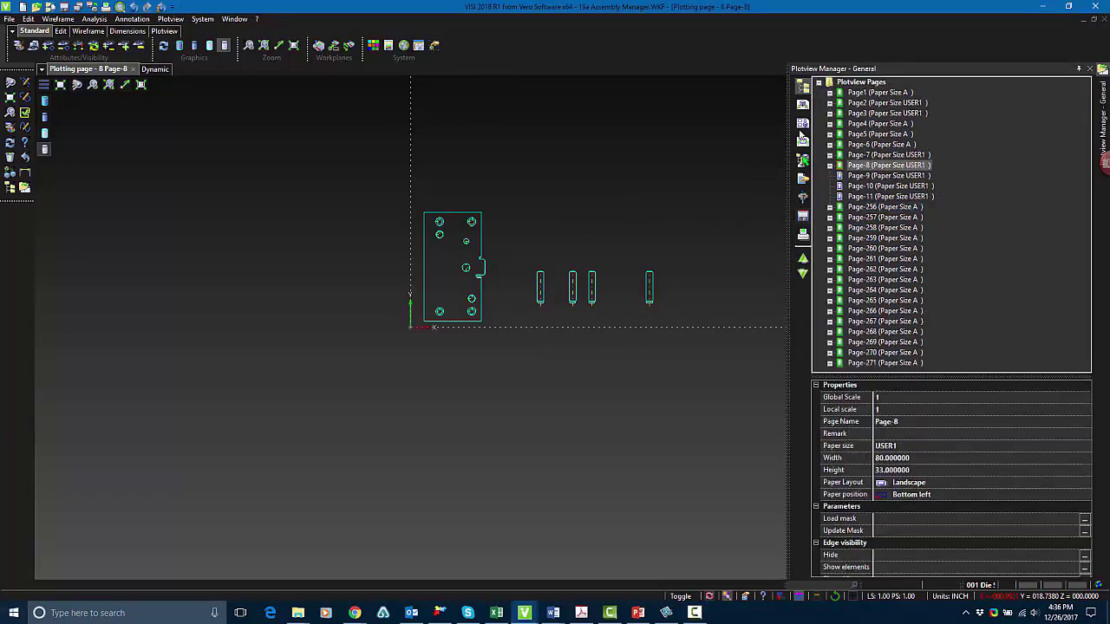
# Activate Page-263 and select Page-263 through Page-265 as the pages for saving.
pyautogui.click(876, 208)
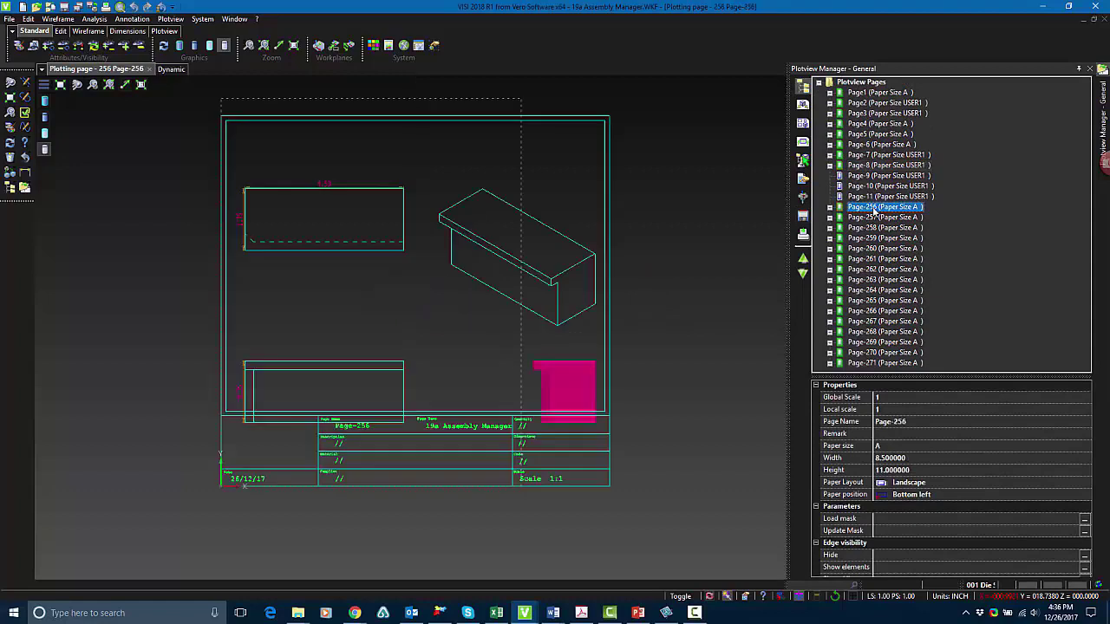
pyautogui.click(883, 280)
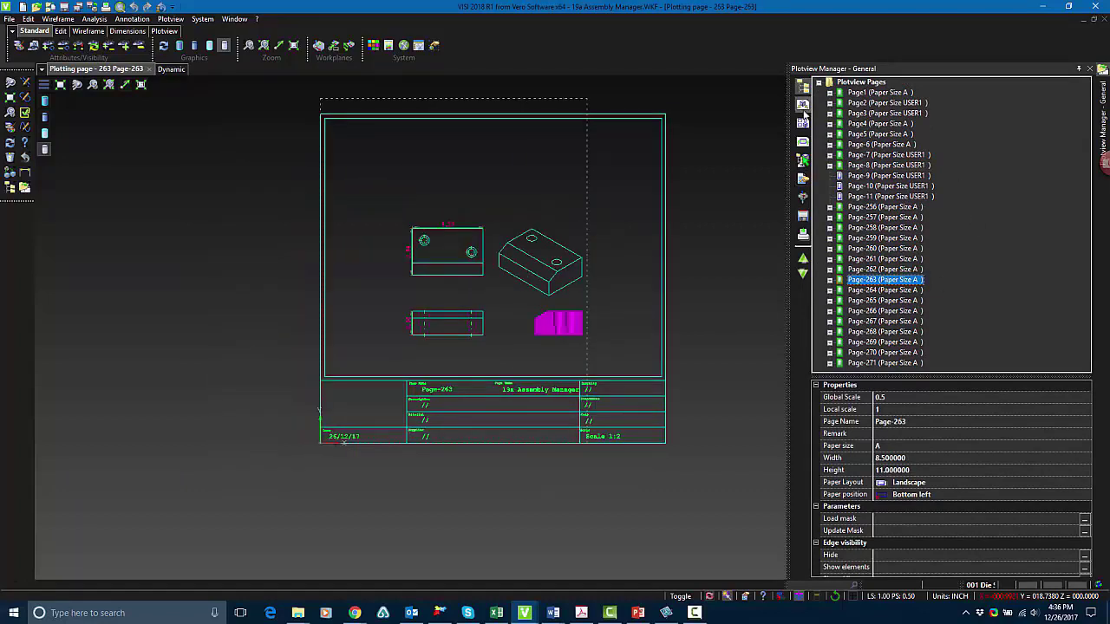
pyautogui.click(804, 216)
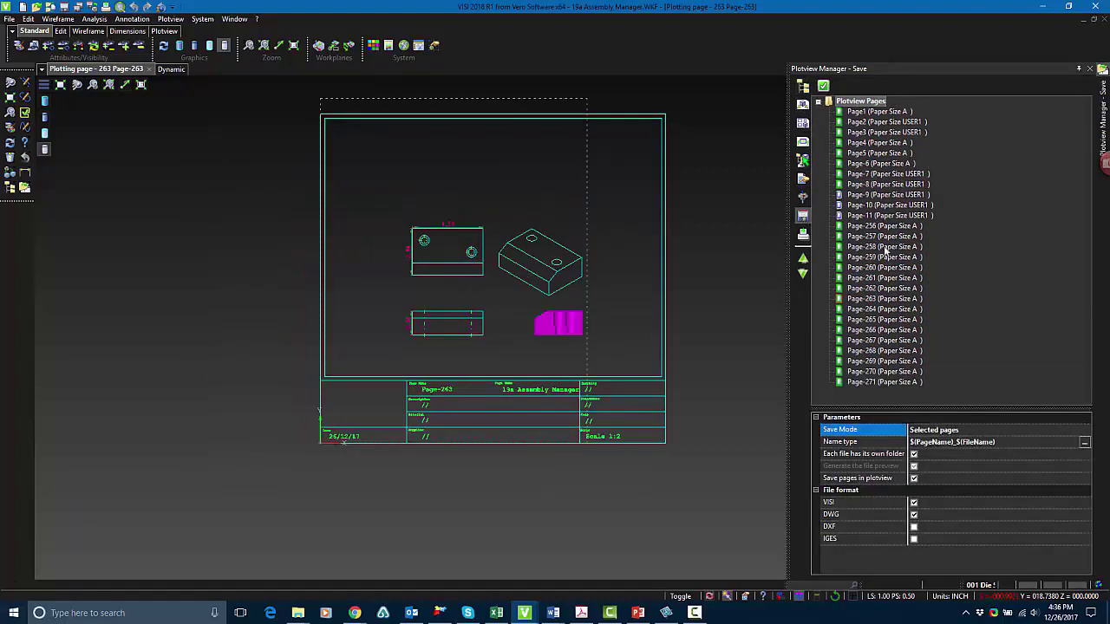
pyautogui.click(876, 298)
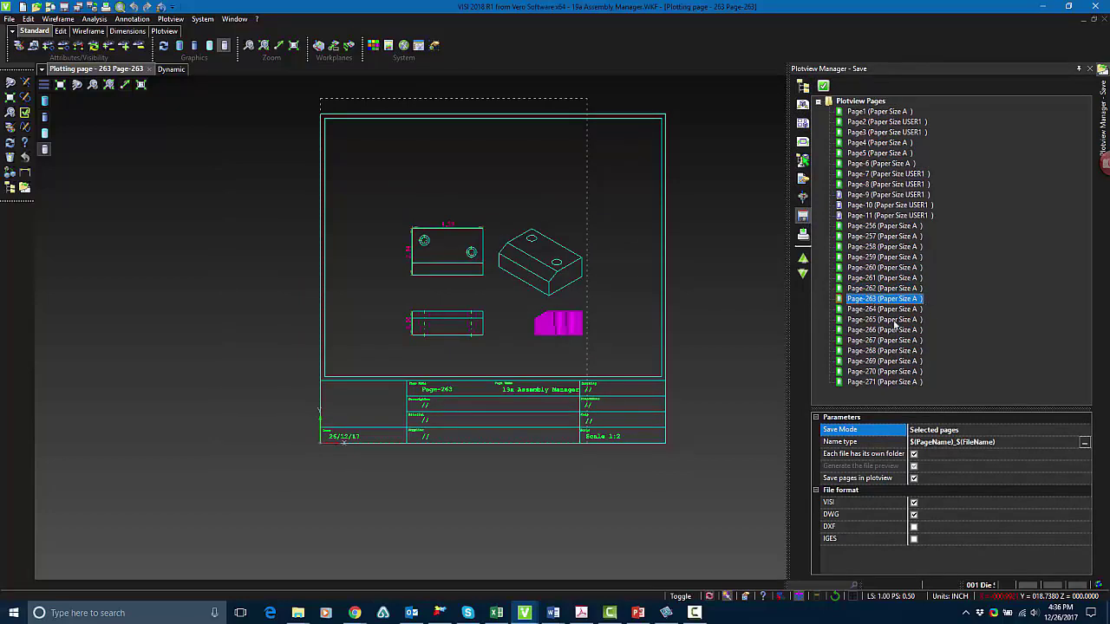
pyautogui.keyDown('shift'); pyautogui.click(870, 321); pyautogui.keyUp('shift')
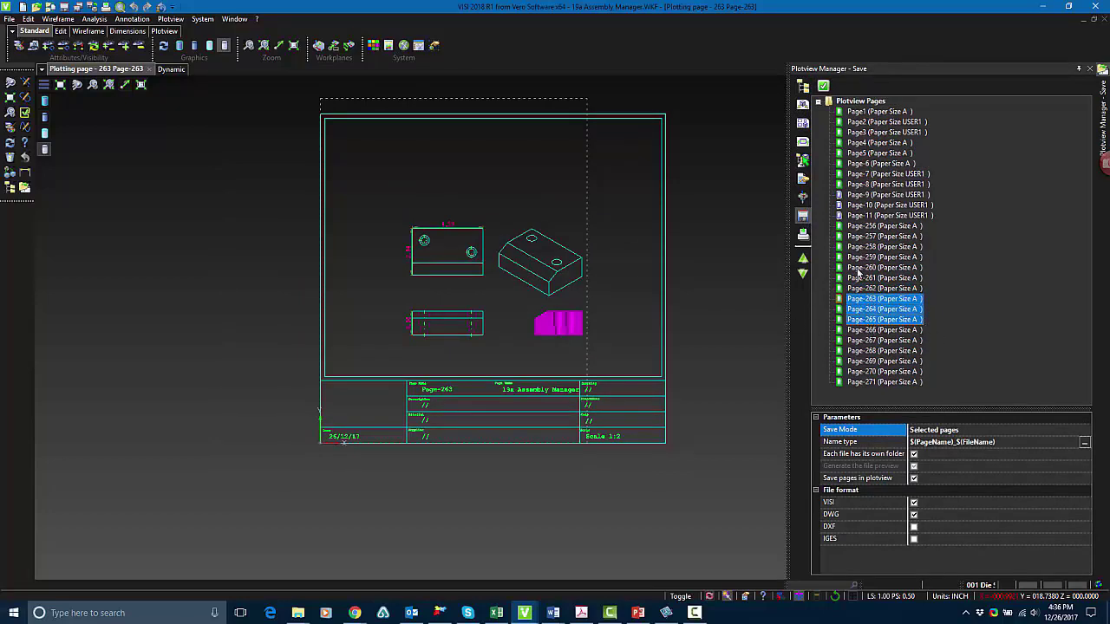
# Save the selected pages in VISI and DWG formats to a new folder named DWG examples.
pyautogui.click(970, 430)
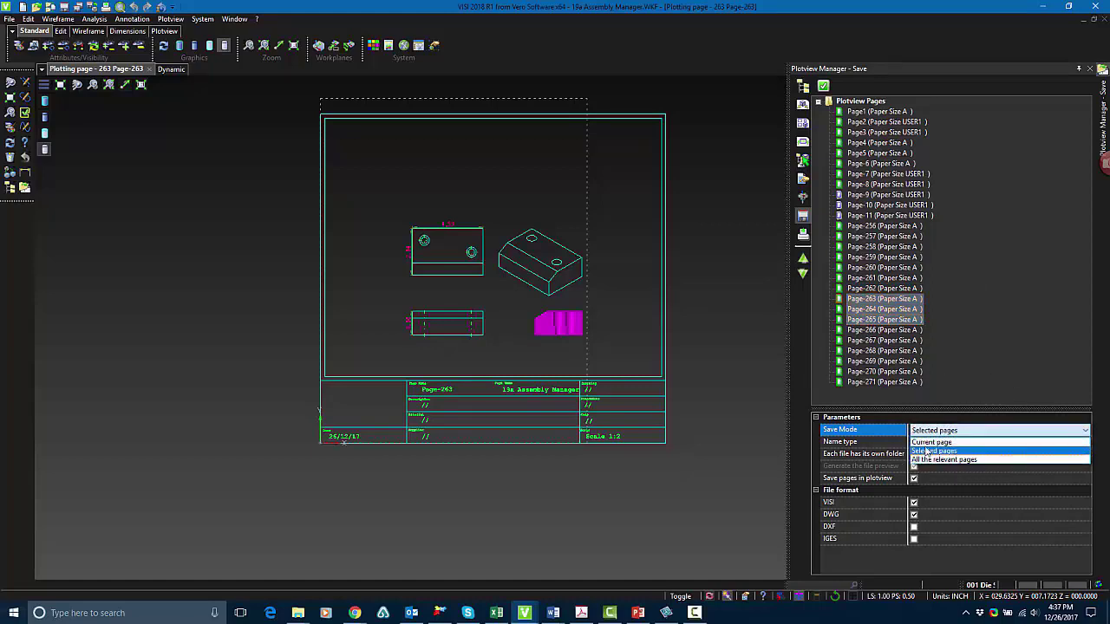
pyautogui.click(935, 451)
pyautogui.press('ctrl')
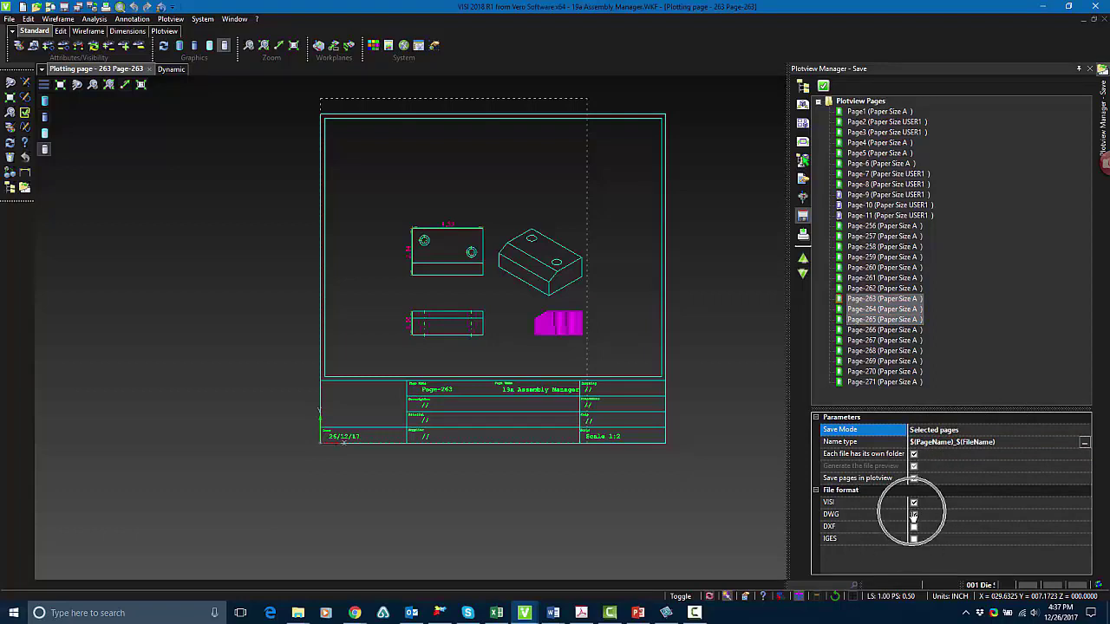
pyautogui.press('ctrl')
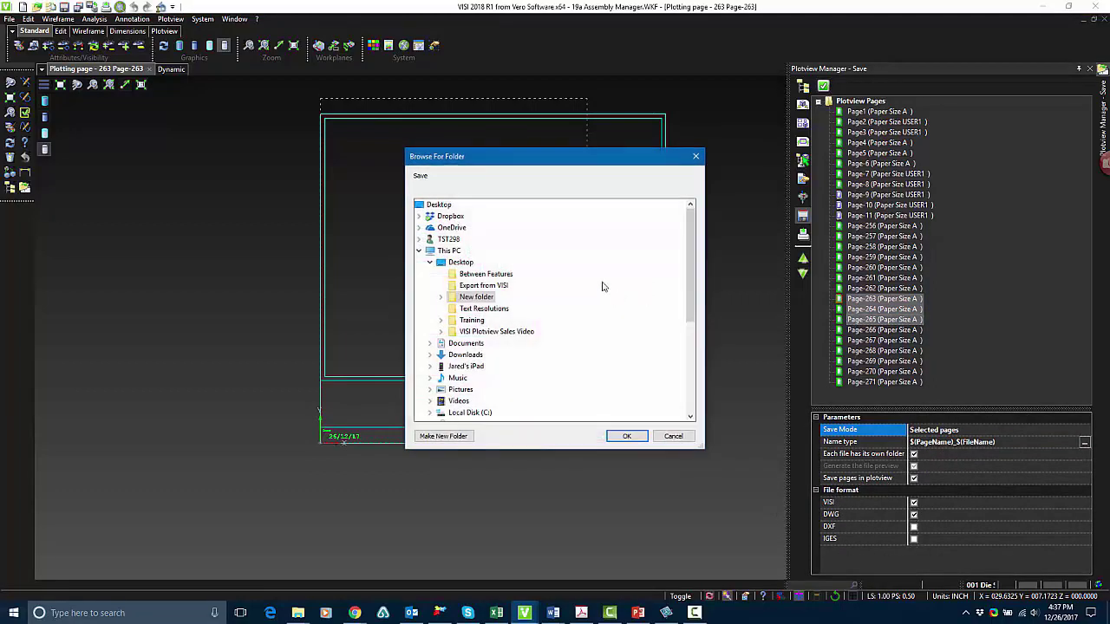
pyautogui.click(433, 438)
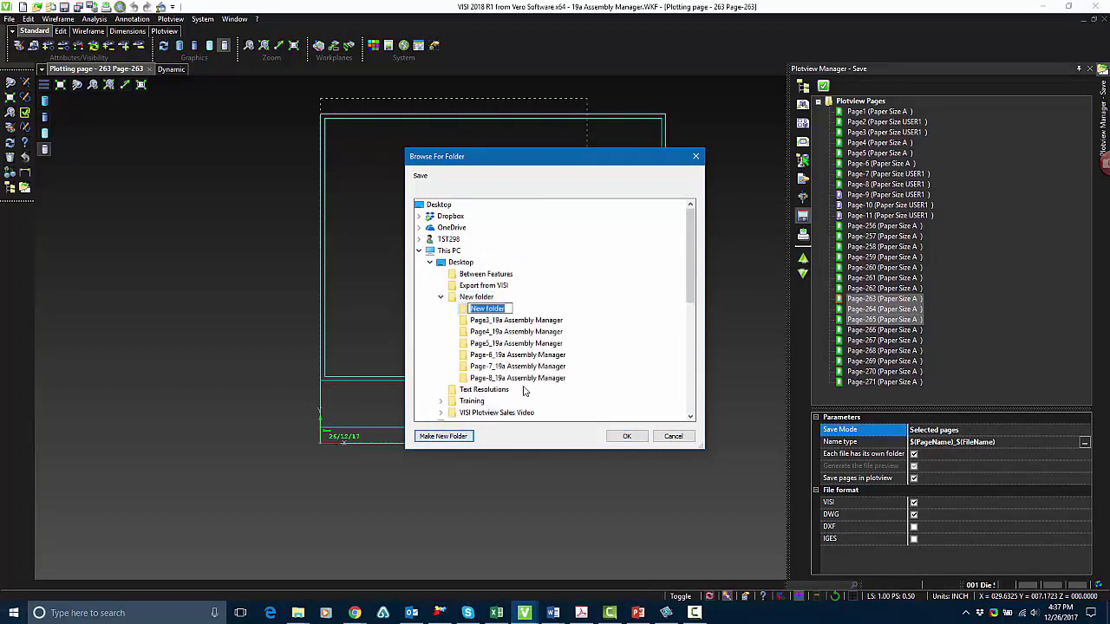
pyautogui.write('DWG examples')
pyautogui.press('Return')
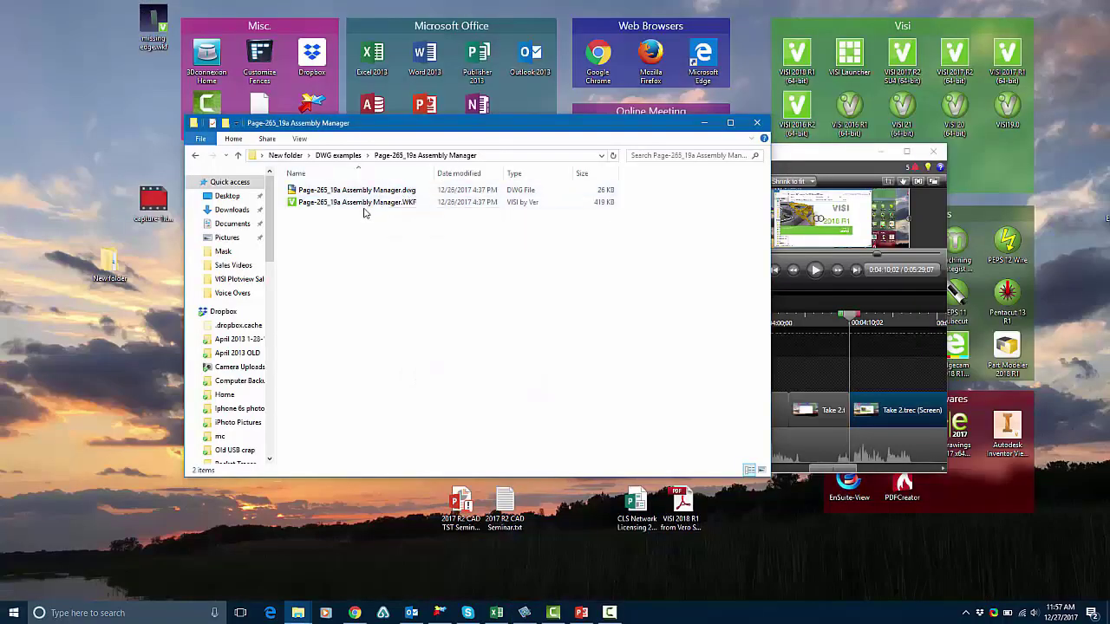
# Open the exported Page-265_19a Assembly Manager.WKF from File Explorer in VISI and call up its Plotview.
pyautogui.click(367, 205)
pyautogui.doubleClick(366, 207)
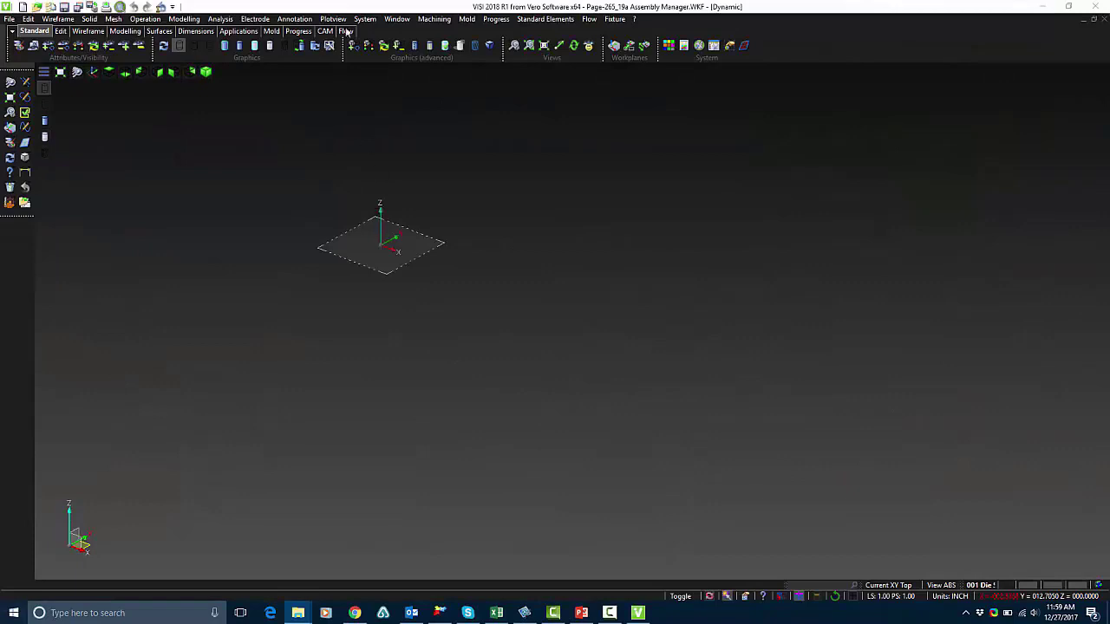
pyautogui.click(335, 21)
pyautogui.click(341, 35)
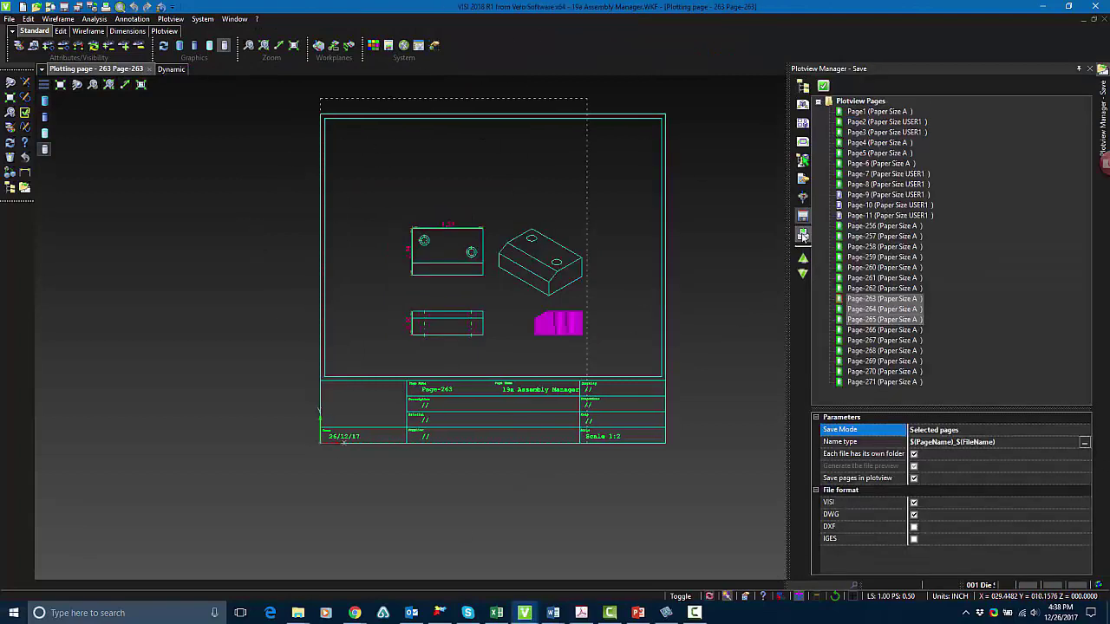
# Back in the assembly file, review the print settings and the printers assigned to paper sizes A and USER1.
pyautogui.click(802, 235)
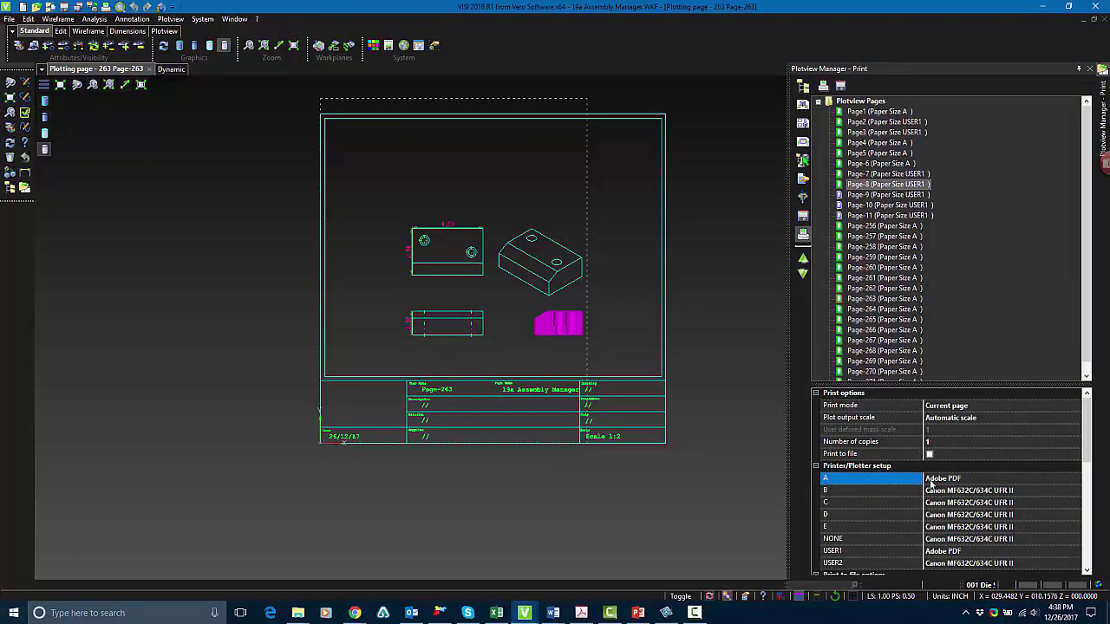
pyautogui.press('ctrl')
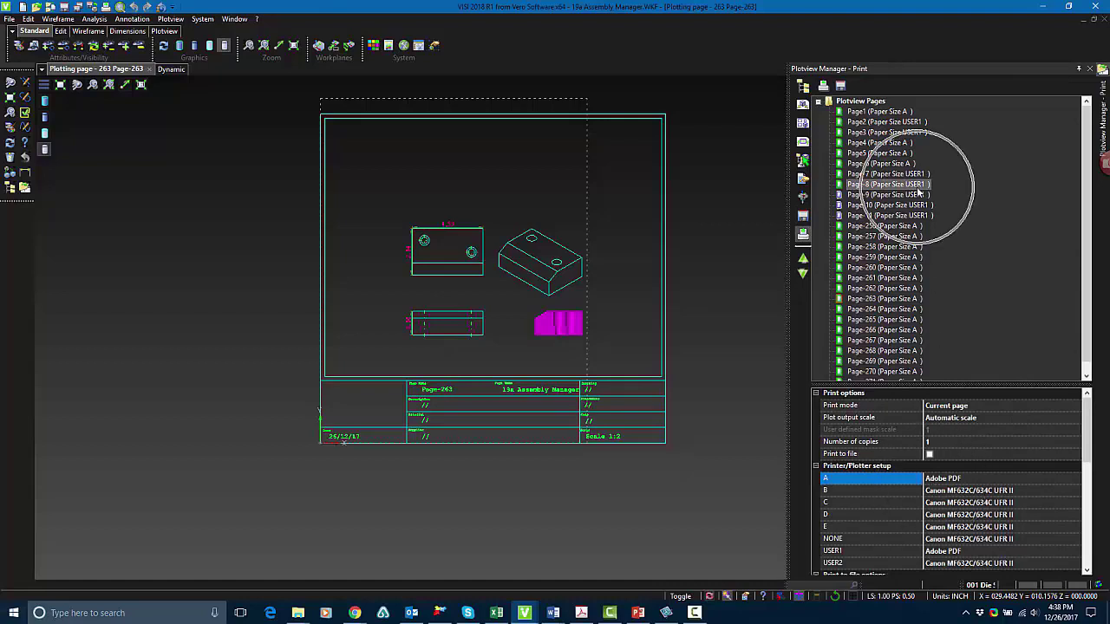
pyautogui.press('ctrl')
pyautogui.press('ctrl')
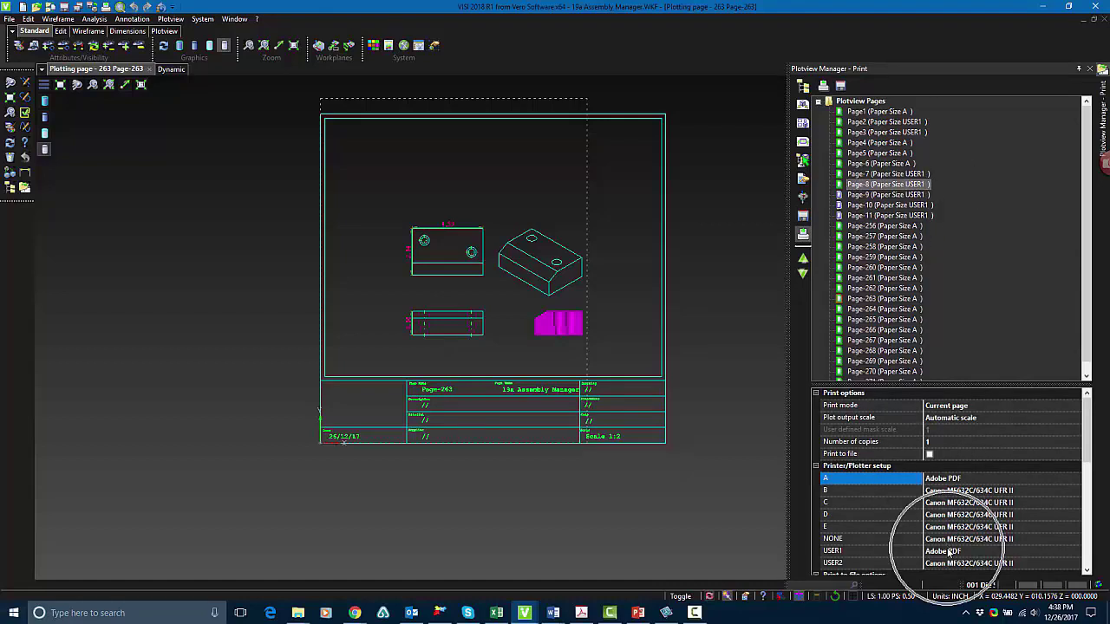
pyautogui.click(920, 187)
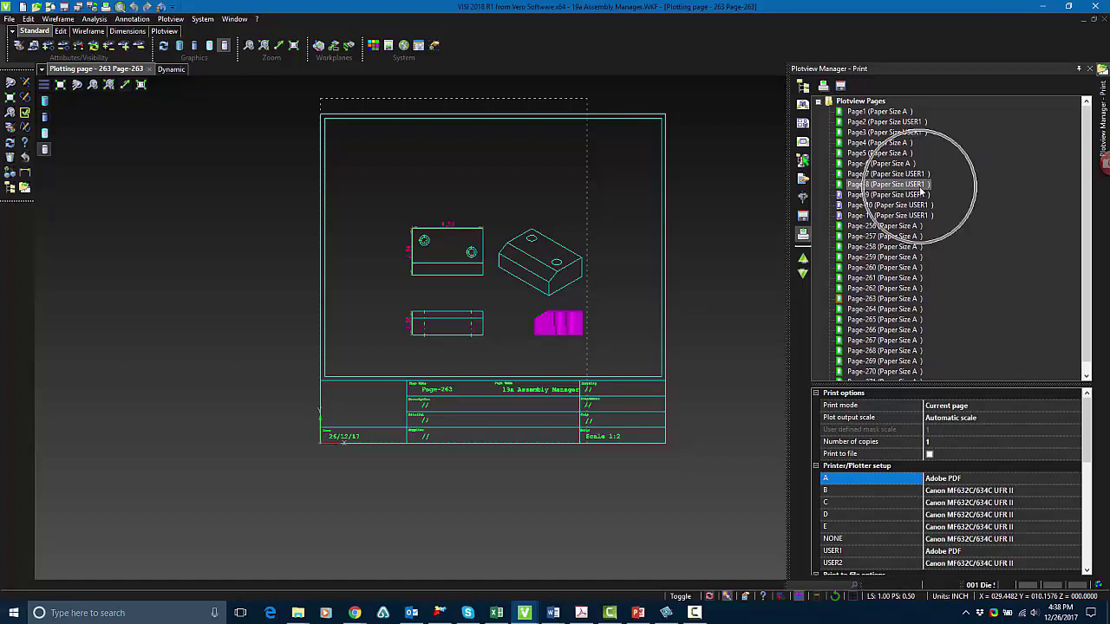
pyautogui.click(901, 112)
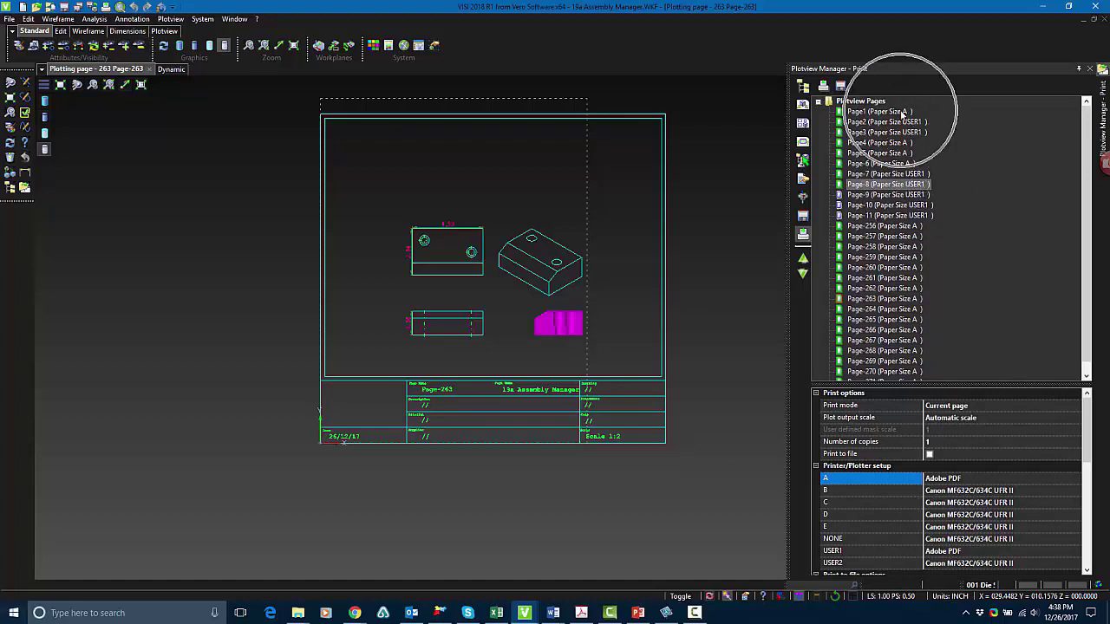
pyautogui.click(945, 479)
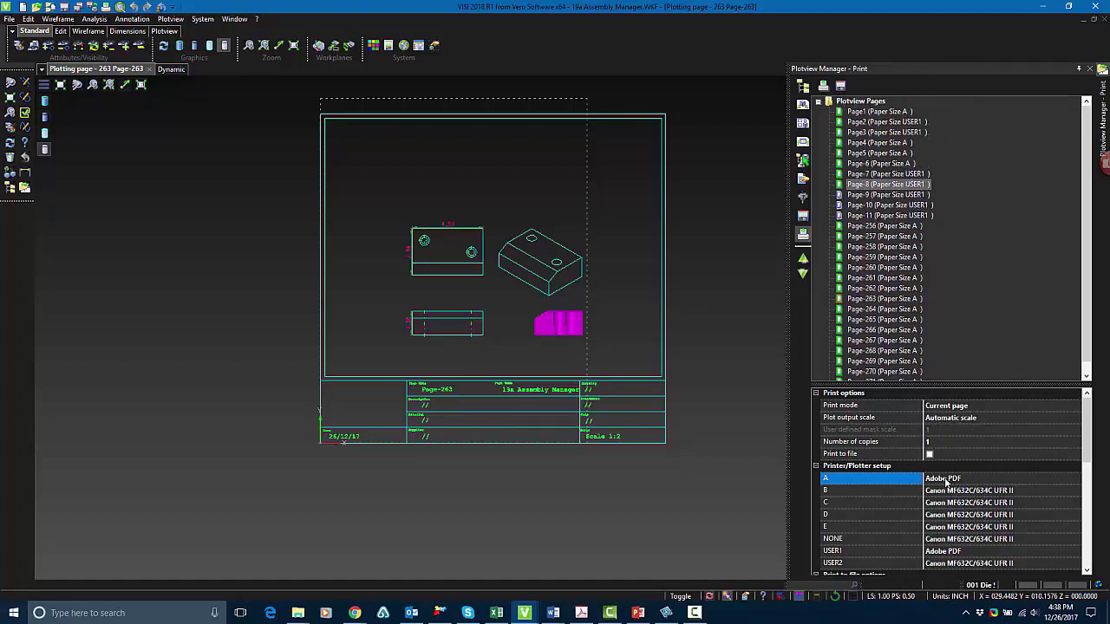
# Select Page1 through Page-7 in the print list and choose Current page as the print mode.
pyautogui.click(890, 116)
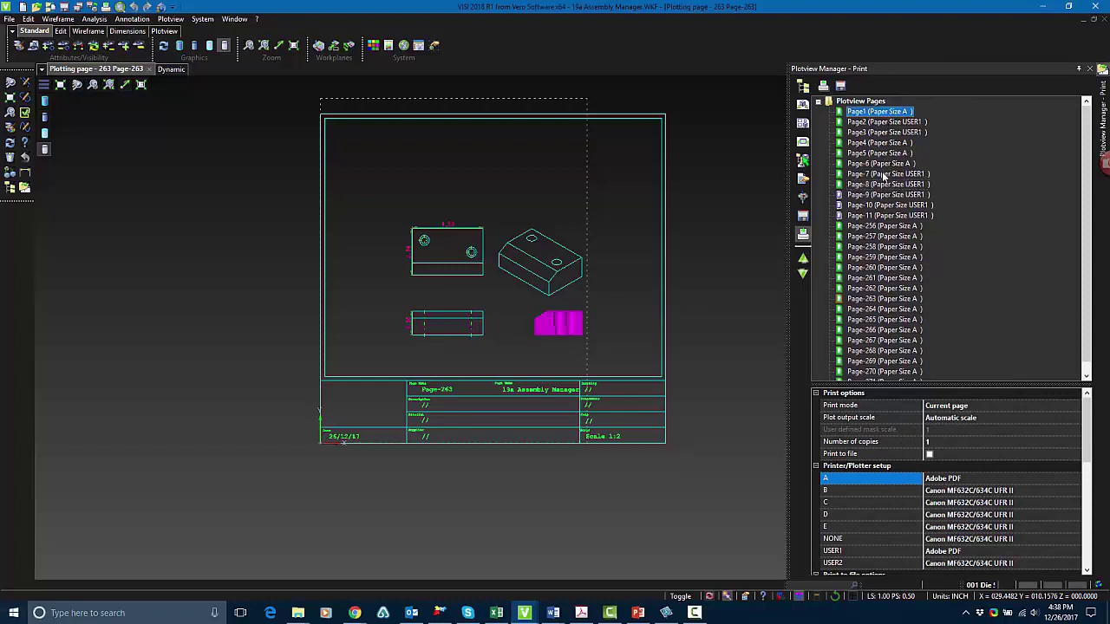
pyautogui.keyDown('shift'); pyautogui.click(884, 174); pyautogui.keyUp('shift')
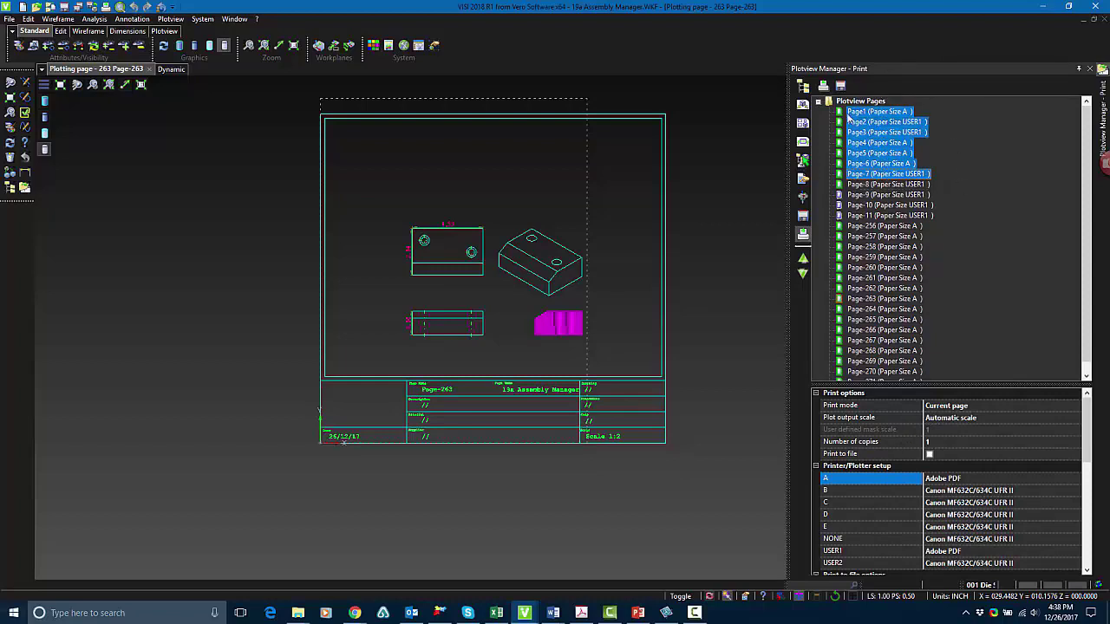
pyautogui.click(957, 410)
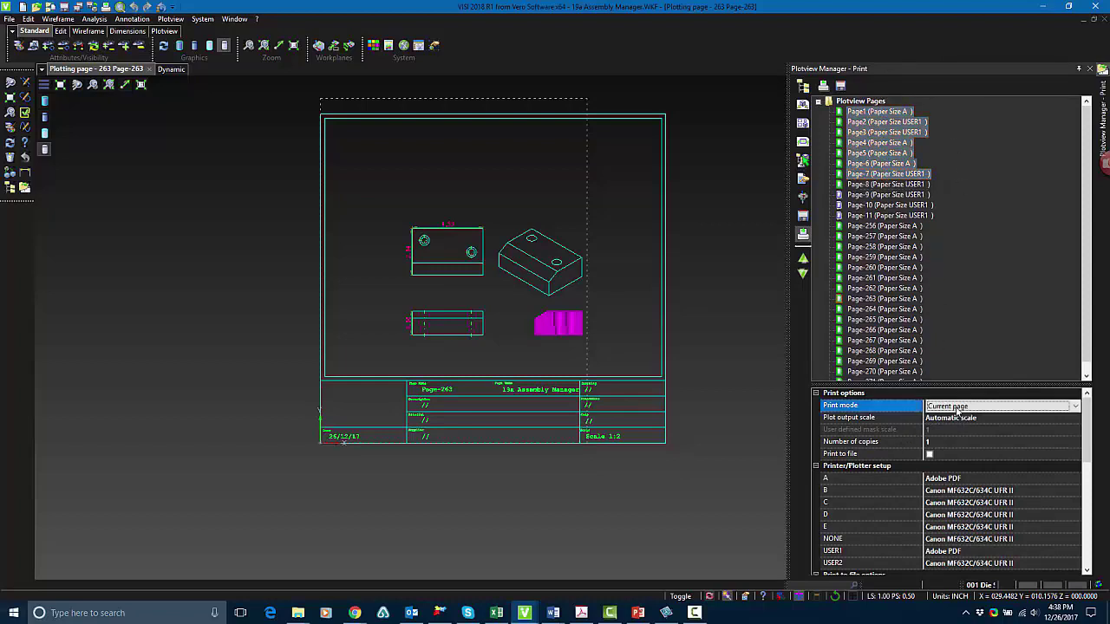
pyautogui.click(957, 409)
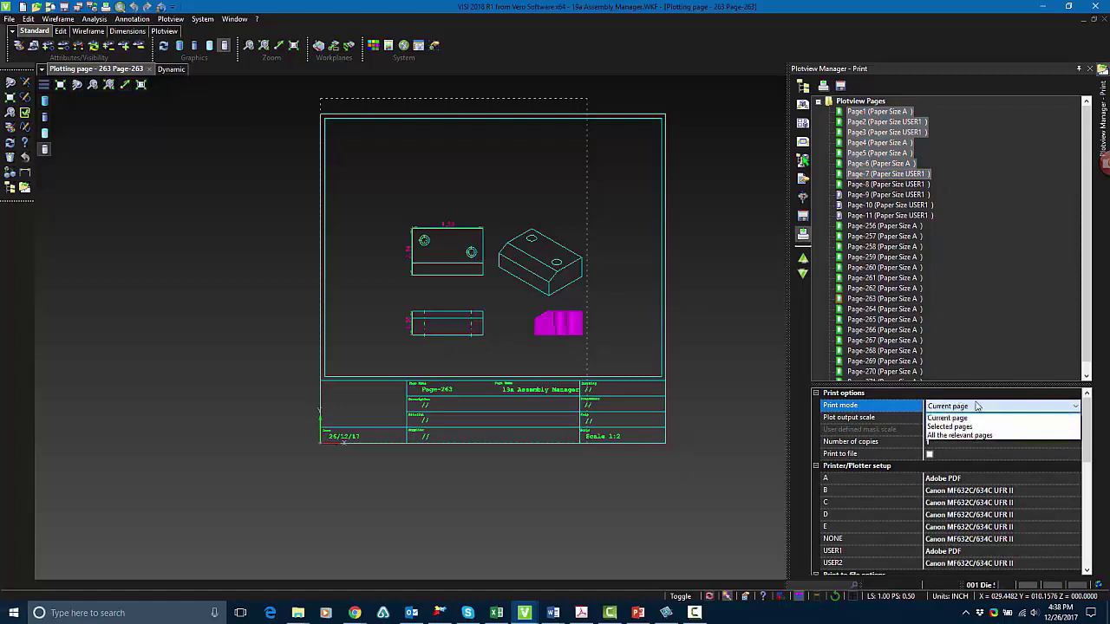
pyautogui.click(941, 419)
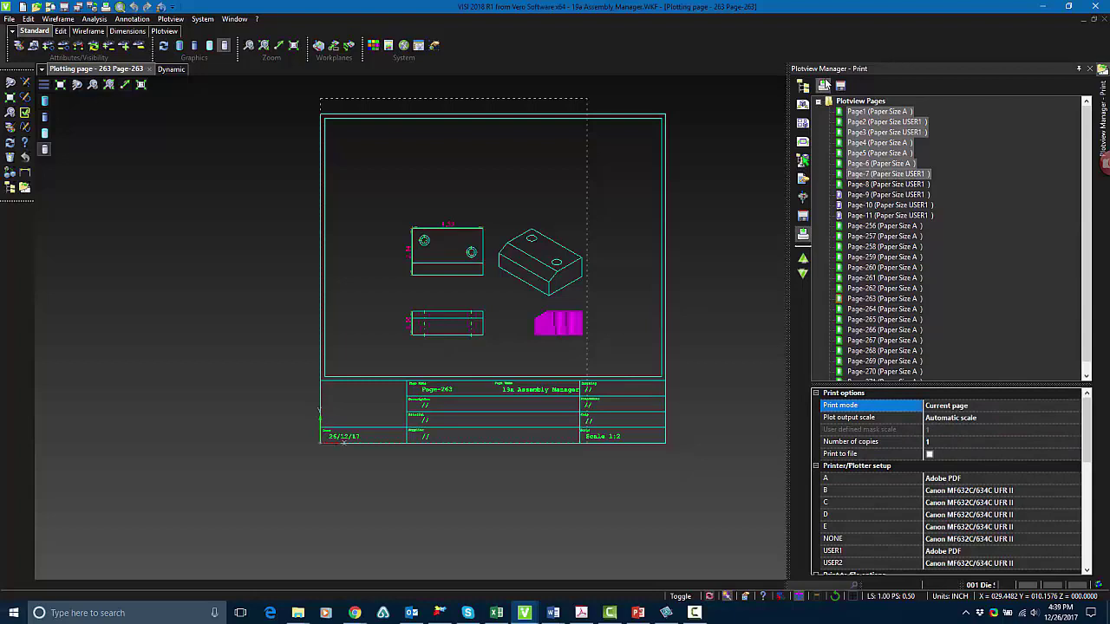
# Print the current page with Adobe PDF for paper size A, save it to the Desktop under the suggested name, and view it in Acrobat.
pyautogui.doubleClick(970, 482)
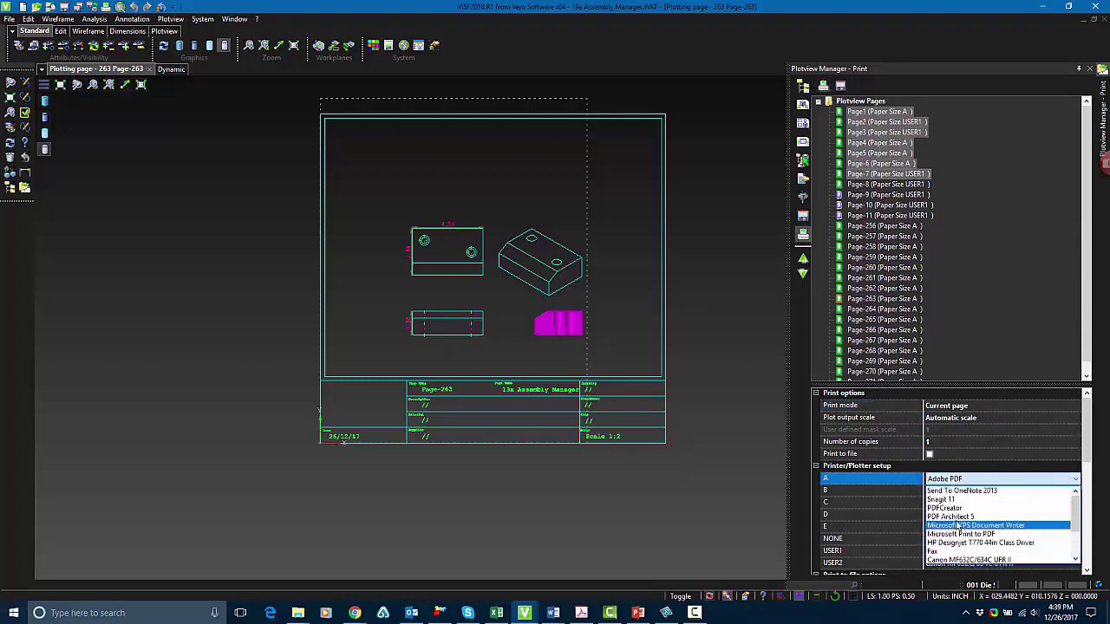
pyautogui.click(952, 542)
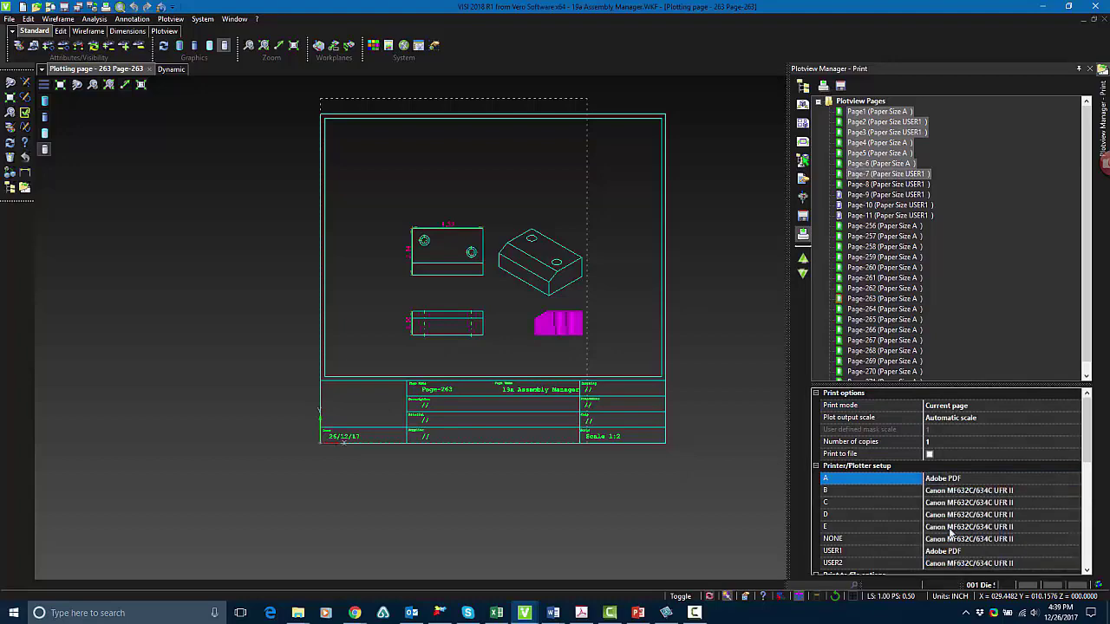
pyautogui.click(821, 87)
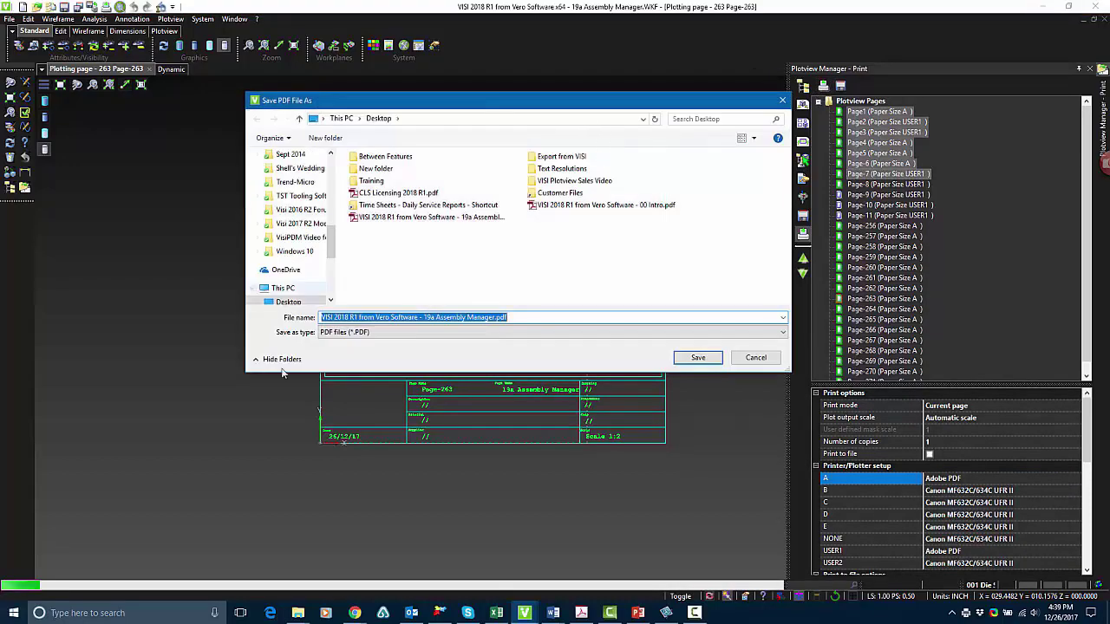
pyautogui.click(699, 359)
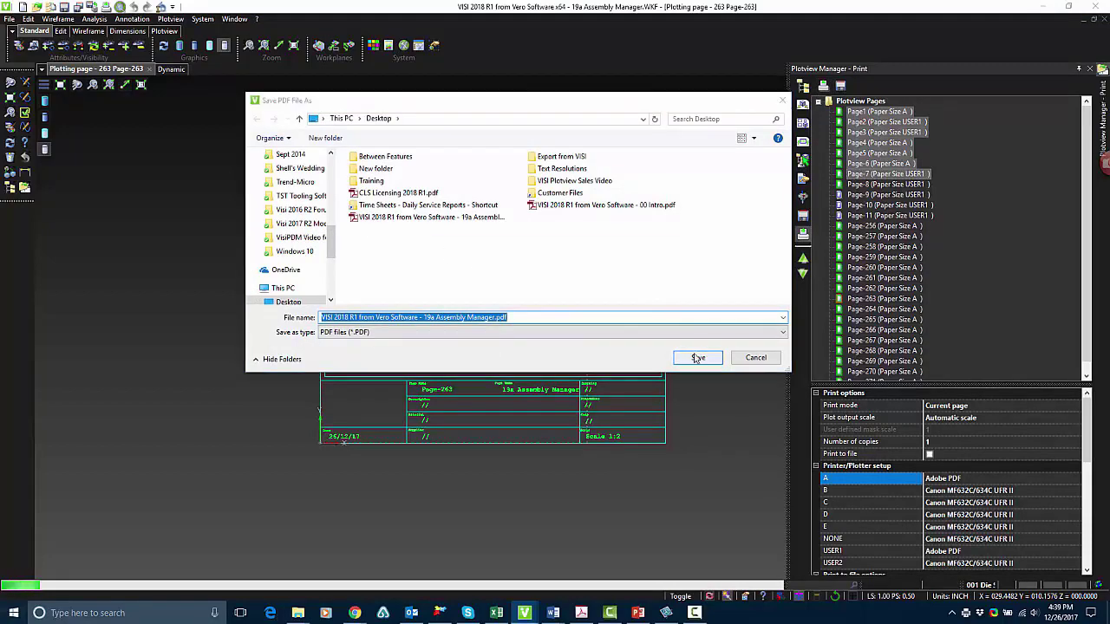
pyautogui.click(612, 307)
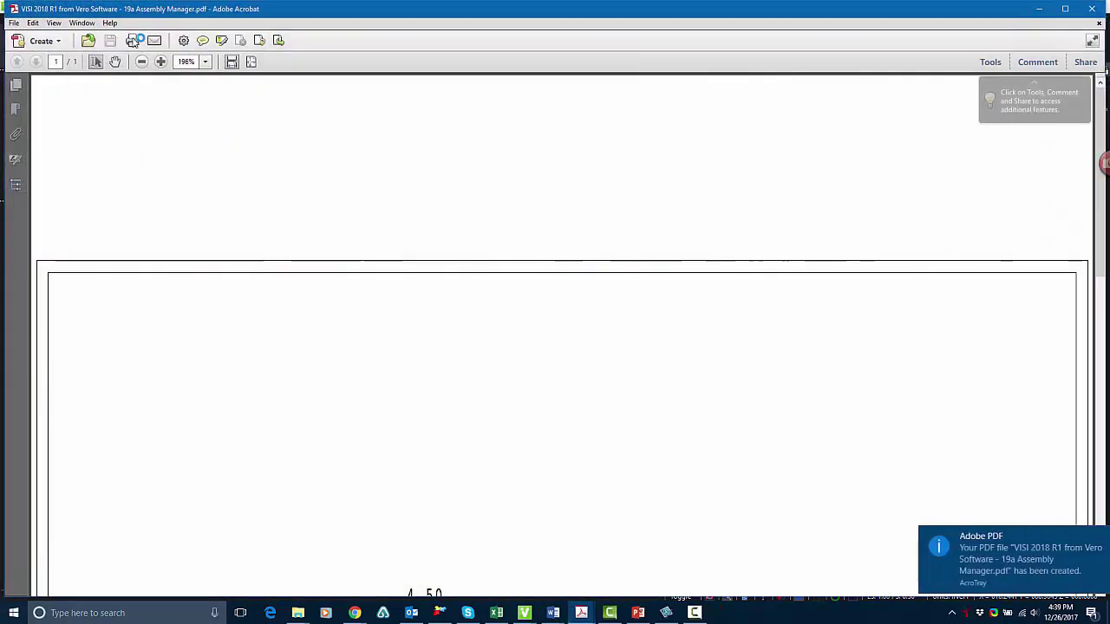
pyautogui.keyDown('ctrl'); pyautogui.scroll(-5, 506, 209); pyautogui.keyUp('ctrl')
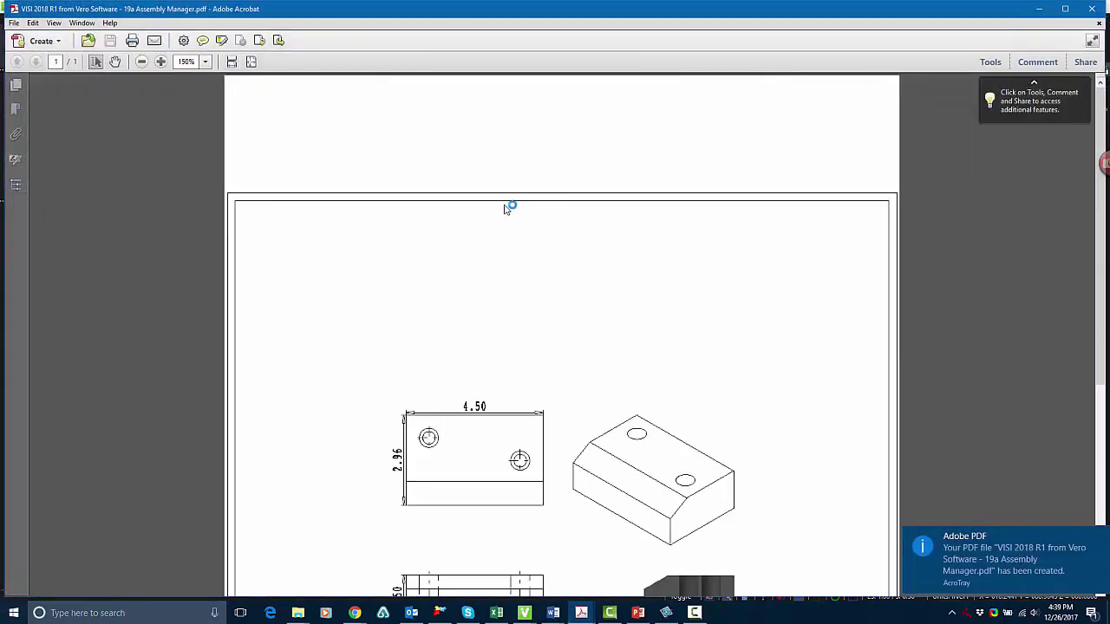